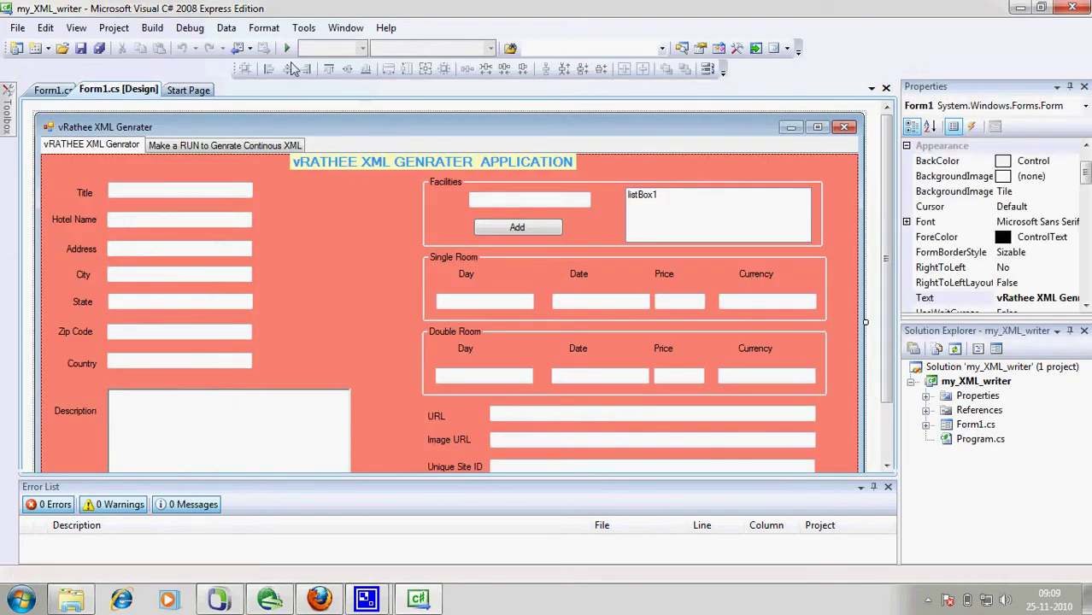
Run the my_XML_writer project and enter the title "Hotel Details" and the hotel name "Comfort Inn" in its form
click(287, 47)
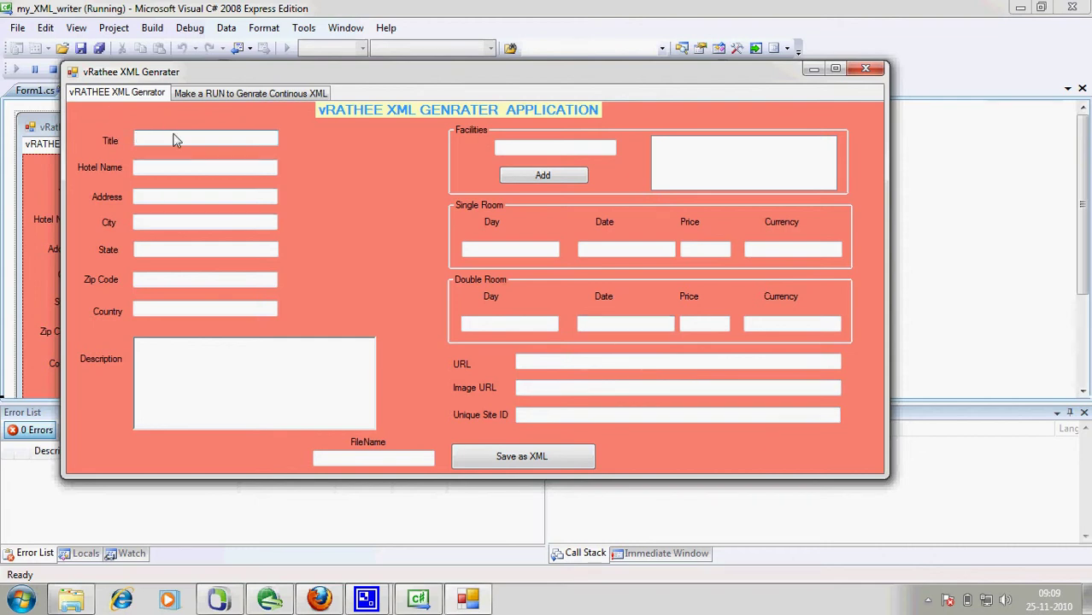
text(Hotel )
text(Del)
text(ails)
text(Comfo)
text(r)
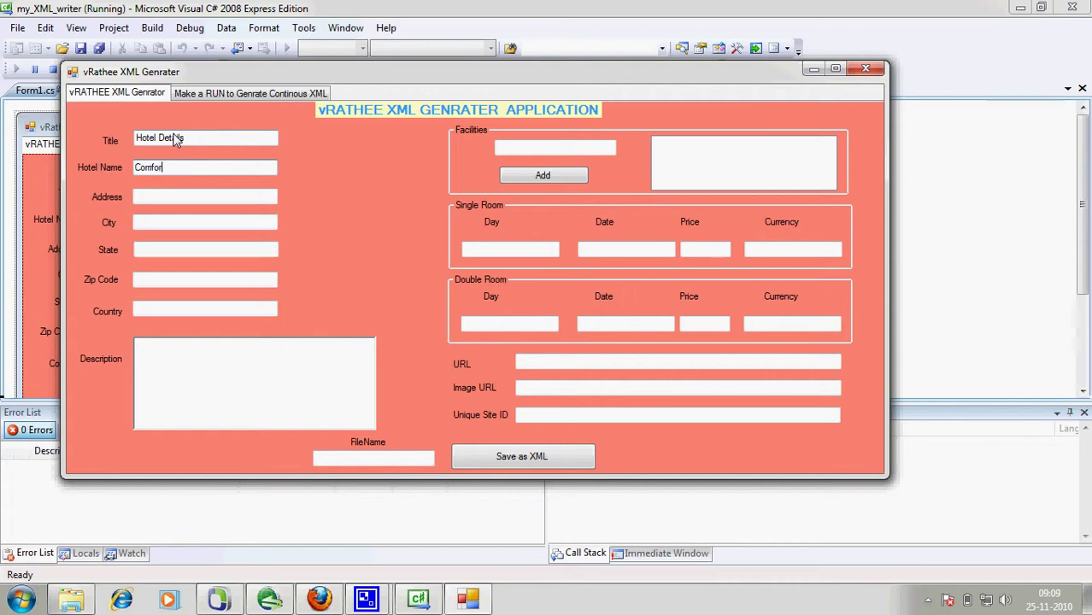
text(t Inn)
key(Tab)
Fill in the hotel's street address, the city "us city" and the state "OK"
text(2802)
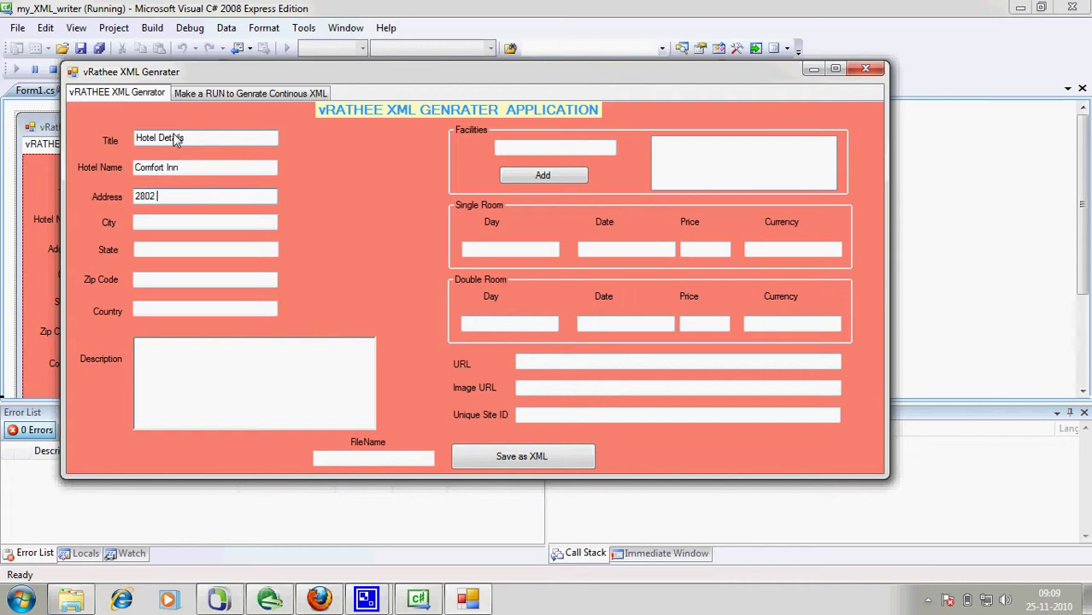
text( Street)
key(Tab)
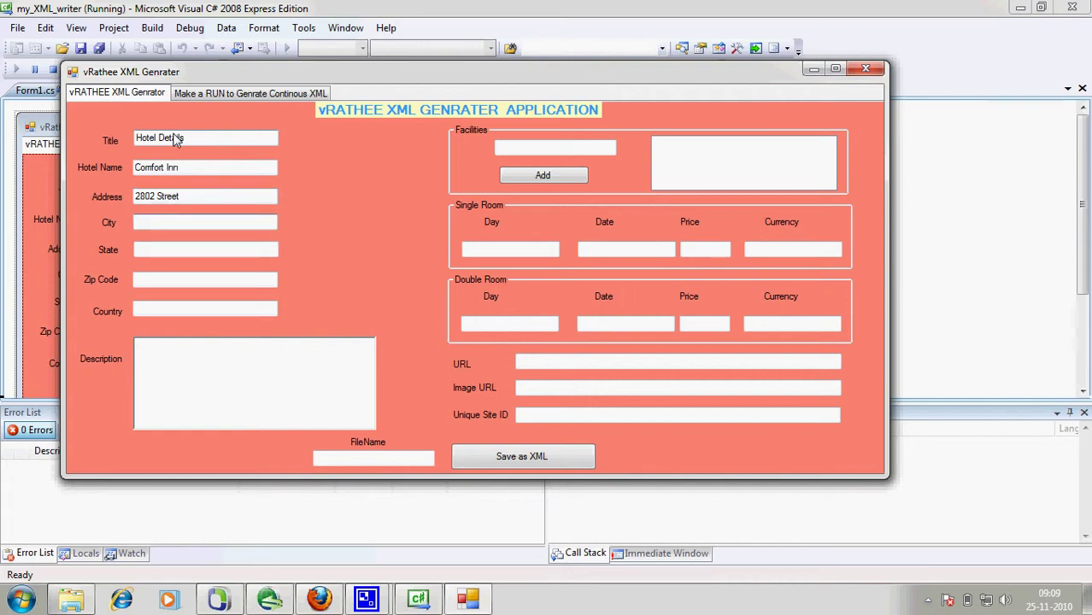
text(C)
key(BackSpace)
text(us city)
key(Tab)
text(O)
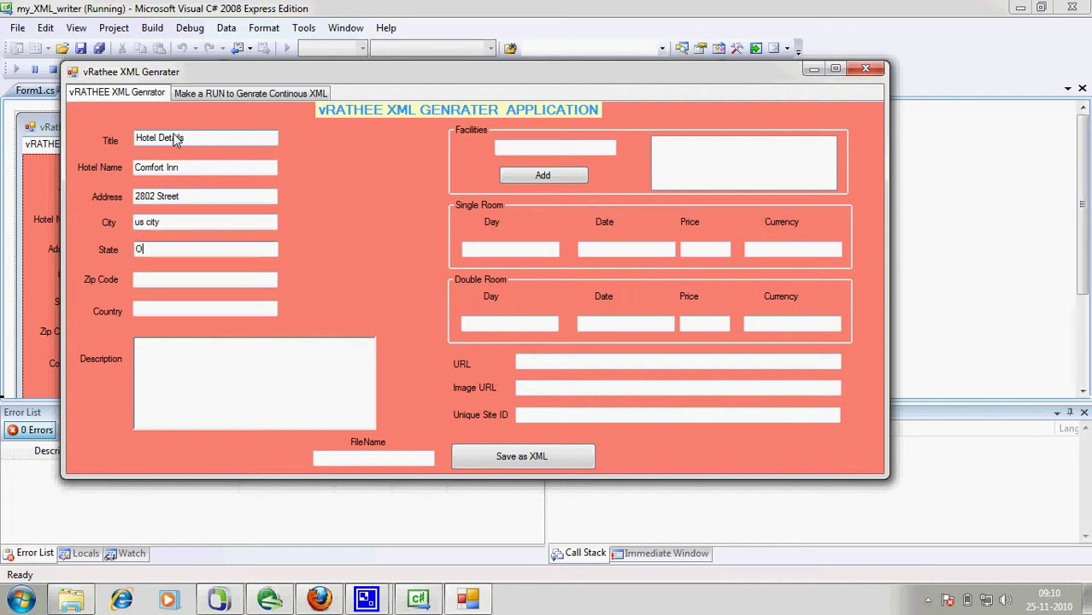
text(kK)
key(Tab)
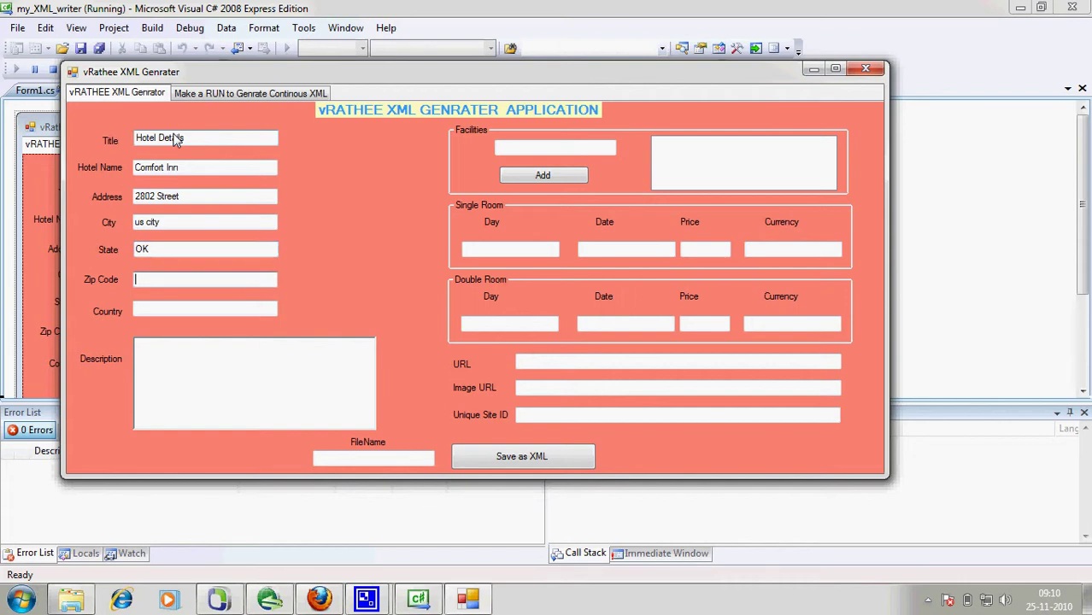
Enter the hotel's zip code, the country "USA" and the description "this is best hotel for summer vacation"
text(73644)
key(Tab)
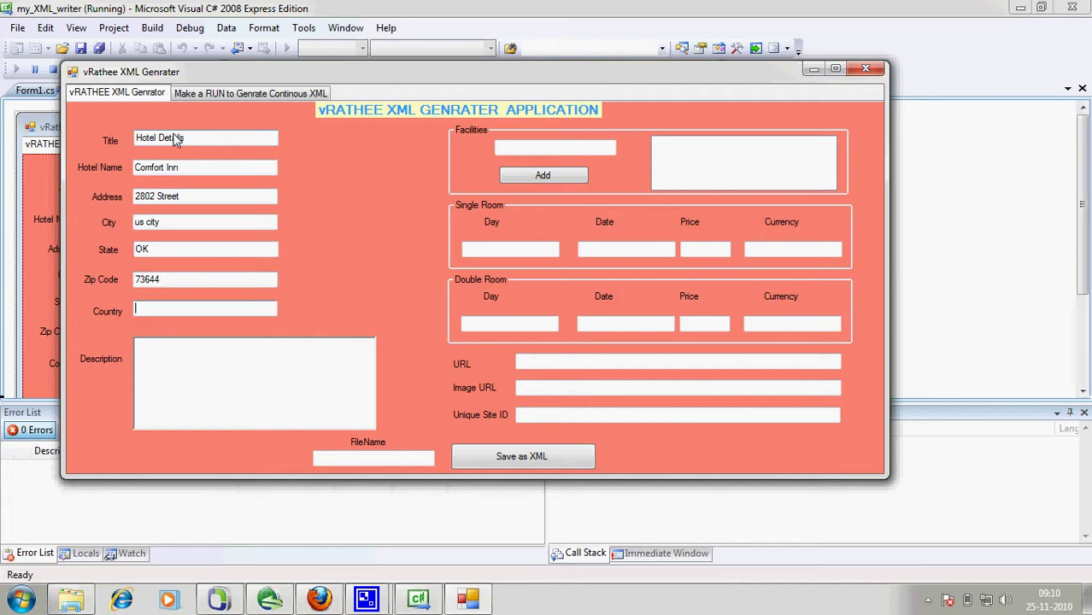
text(USAhis is )
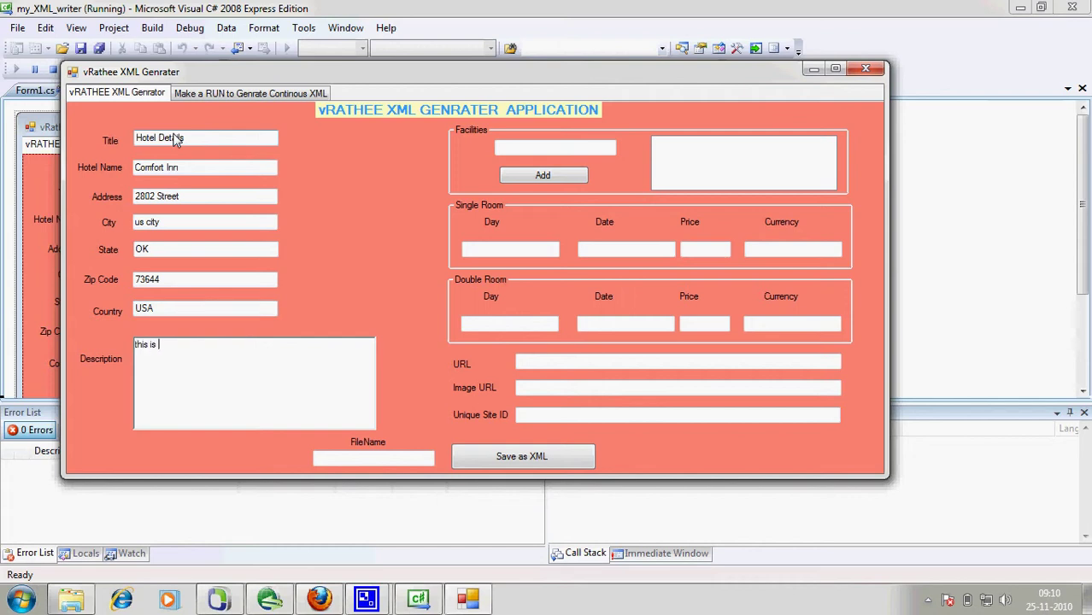
text(best hotel for summer vacation)
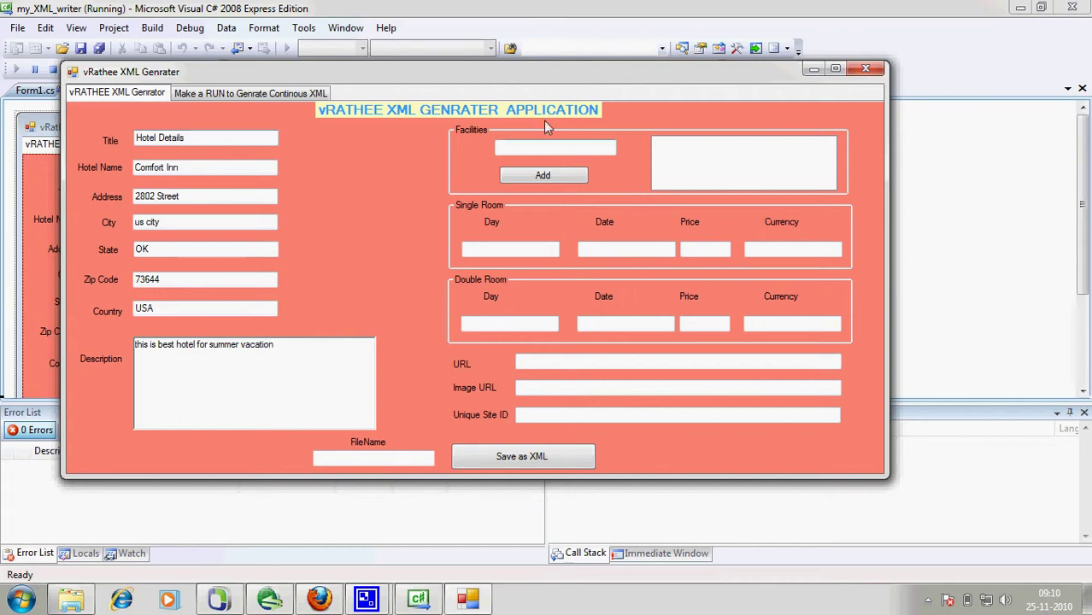
Add "Internet" and "Free Breakfast" to the hotel's facilities list
click(545, 148)
text(Internet)
click(518, 176)
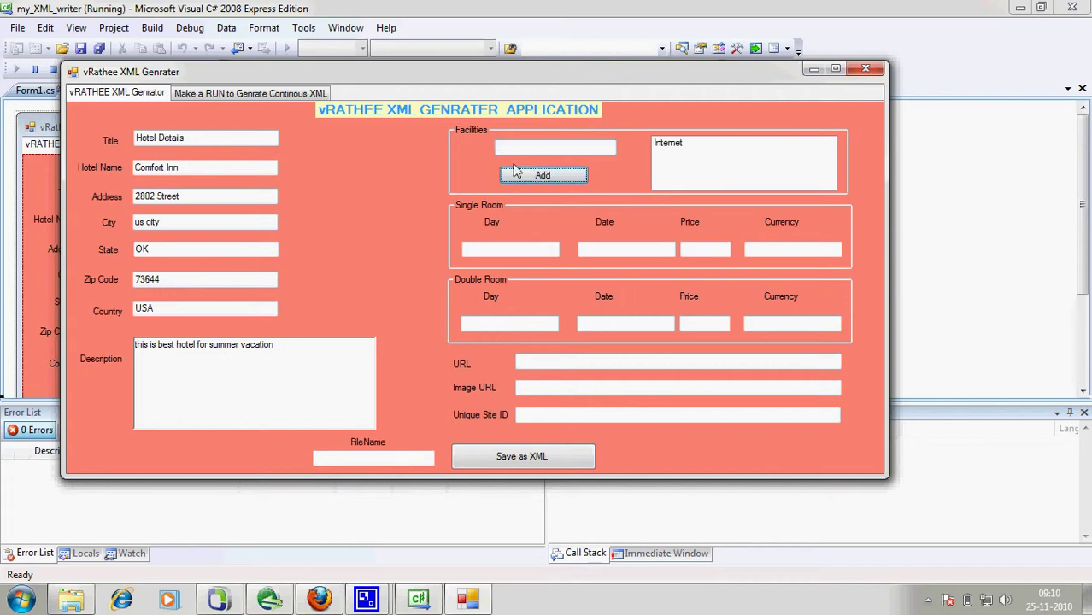
click(519, 150)
text(Free Breakfast)
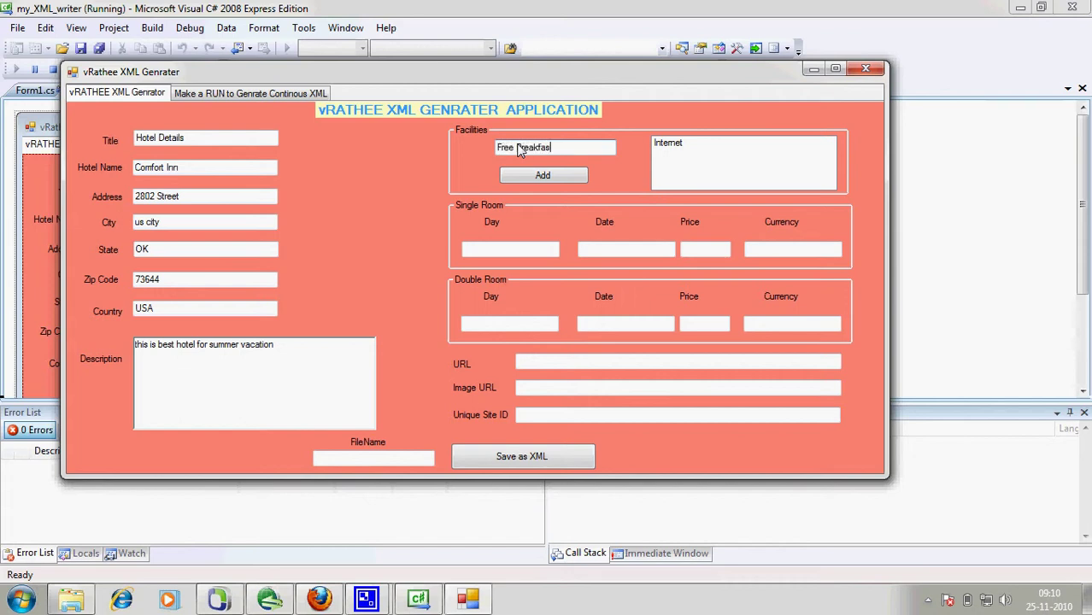
click(524, 173)
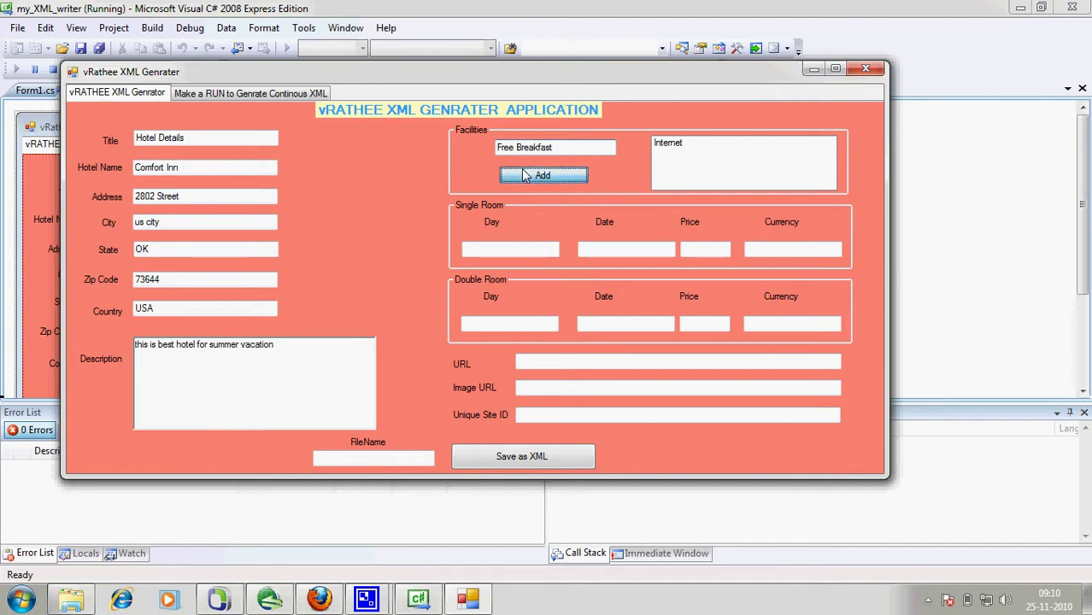
Fill in the single room details with day "Monday", date 12-12-2010, price 108 and currency USD
click(503, 254)
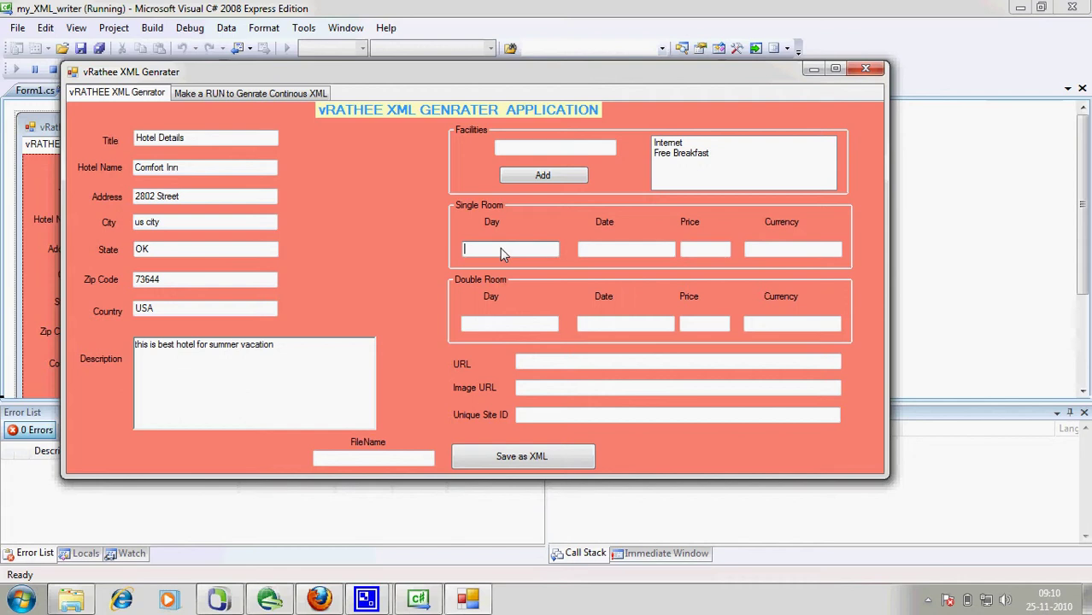
text(Monday)
click(620, 251)
text(12-12-2010)
click(715, 258)
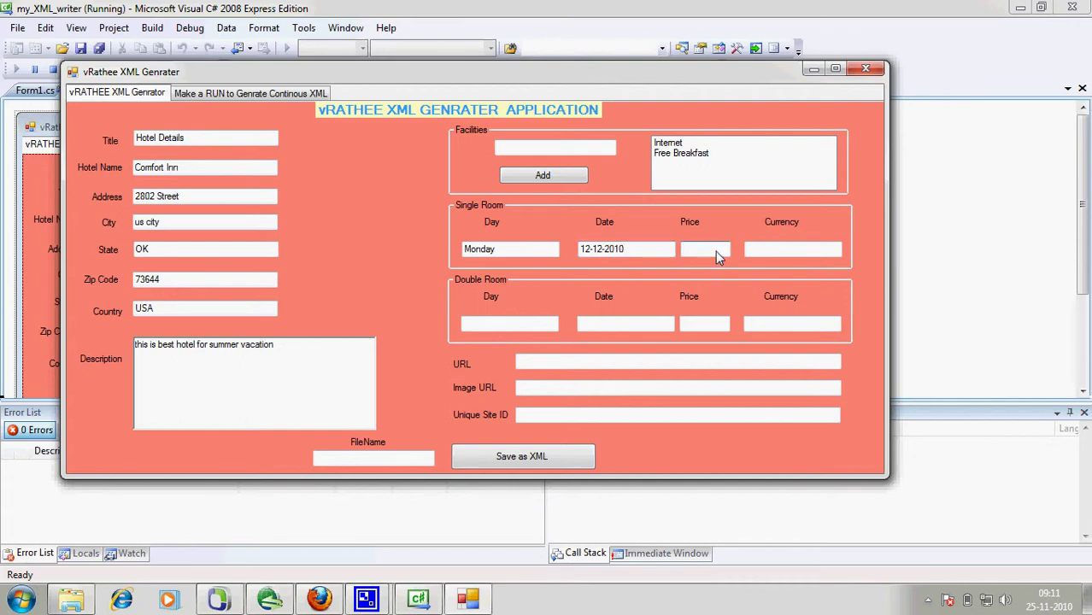
text(108)
click(797, 262)
text(USD)
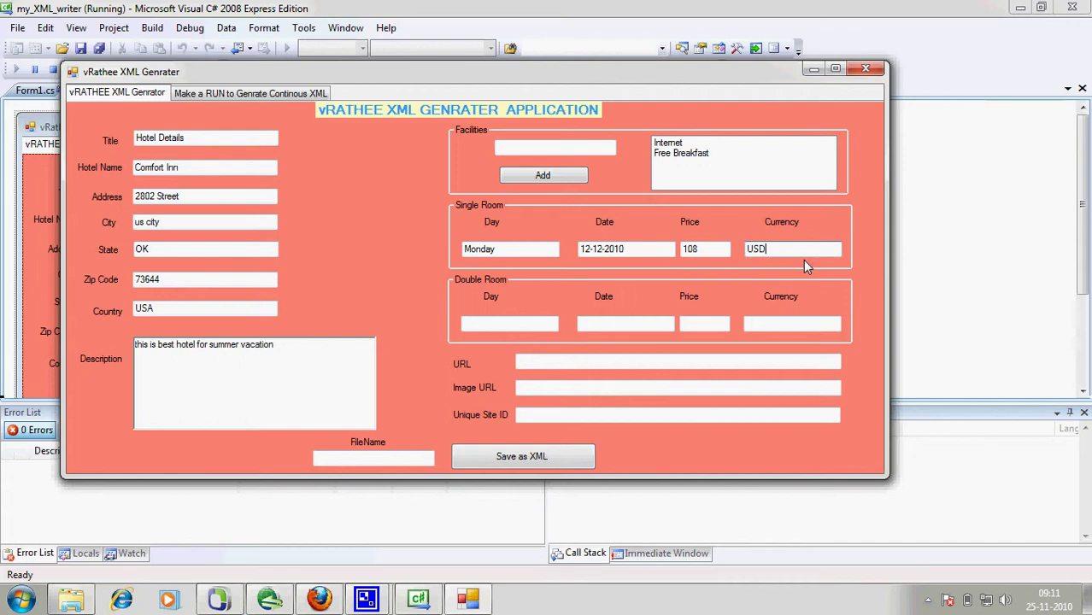
Copy the single room's day "Monday" and date 12-12-2010 into the double room details
click(486, 325)
drag(513, 248, 440, 243)
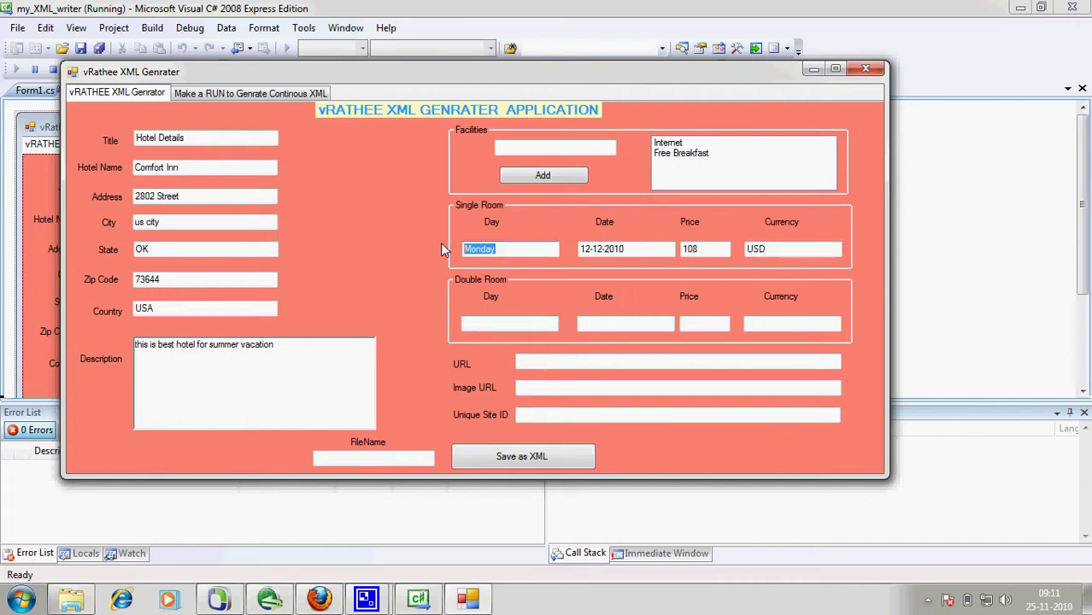
key(ctrl+c)
click(491, 327)
key(ctrl+v)
drag(626, 248, 578, 248)
key(ctrl+c)
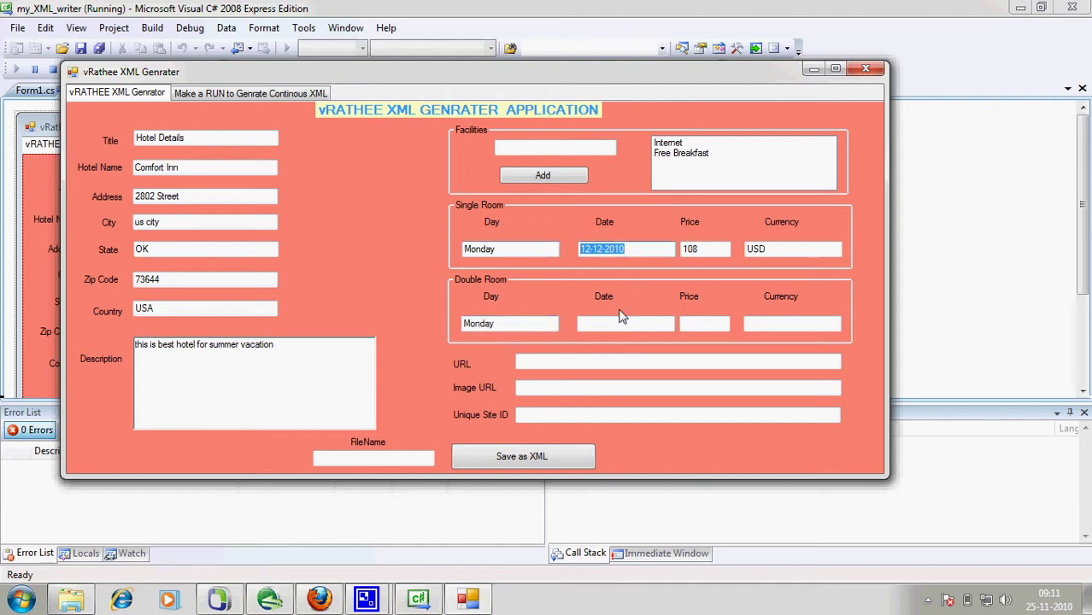
click(618, 324)
key(ctrl+v)
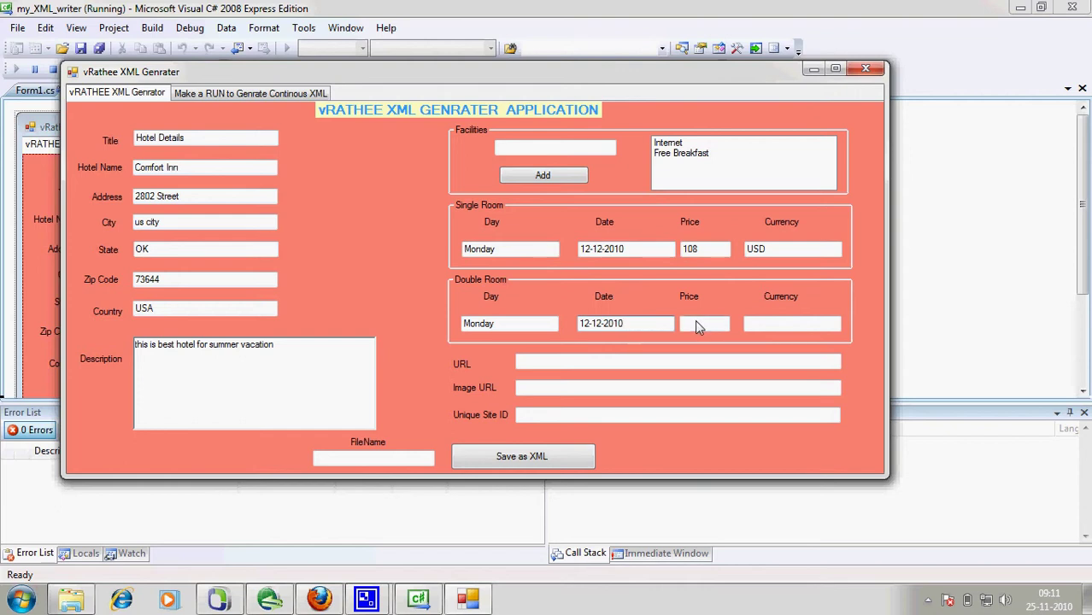
Set the double room's price to 199 and copy the single room's currency USD into it
click(696, 325)
double_click(785, 255)
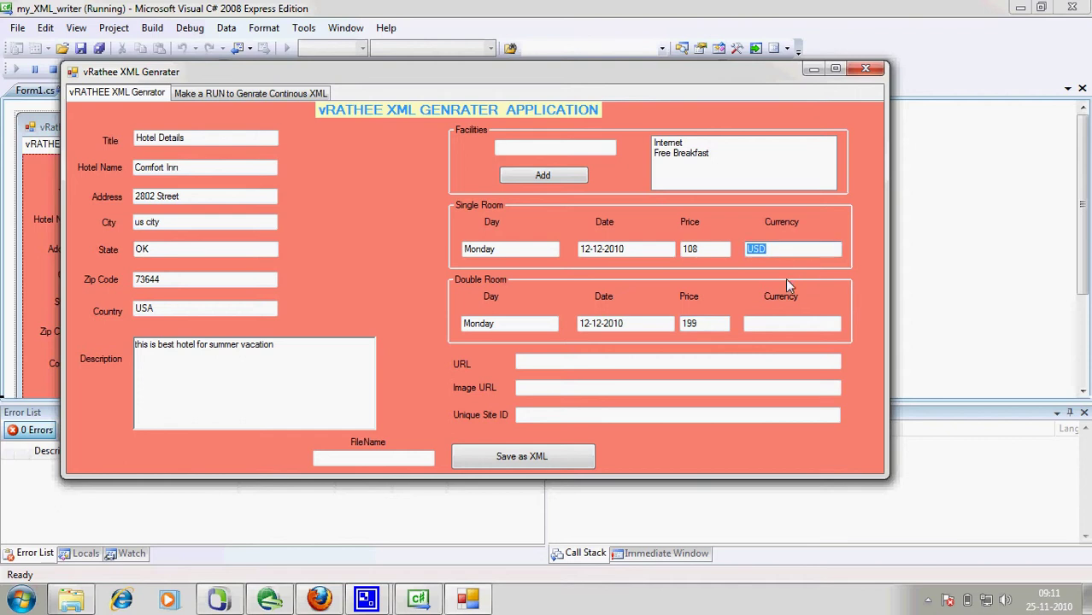
click(781, 323)
key(ctrl+v)
Copy the address of the Expedia Comfort Inn page in Firefox into the form's URL field
click(560, 361)
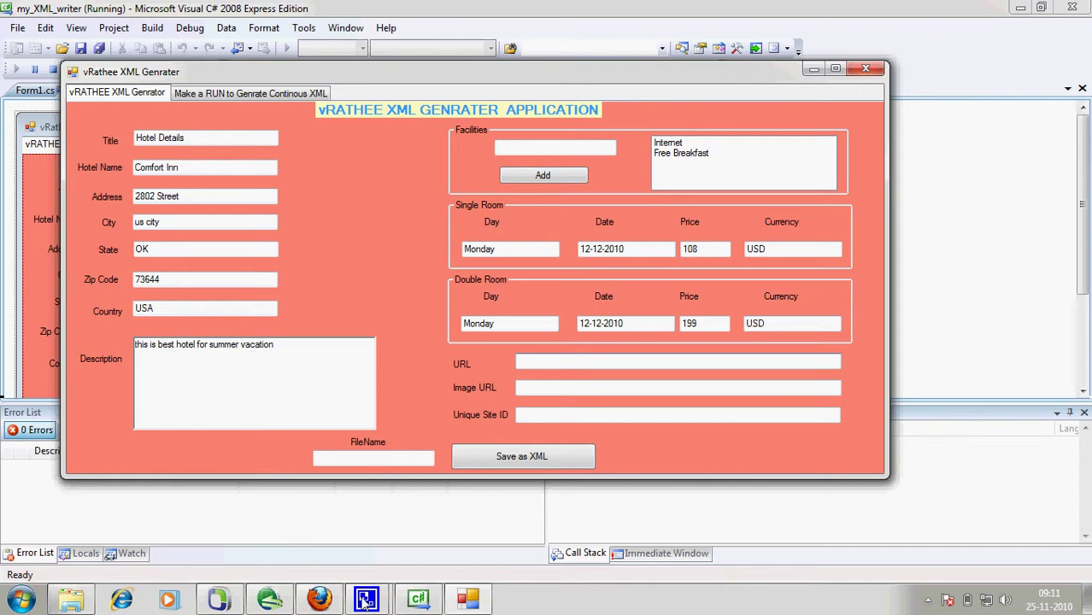
click(320, 600)
click(290, 47)
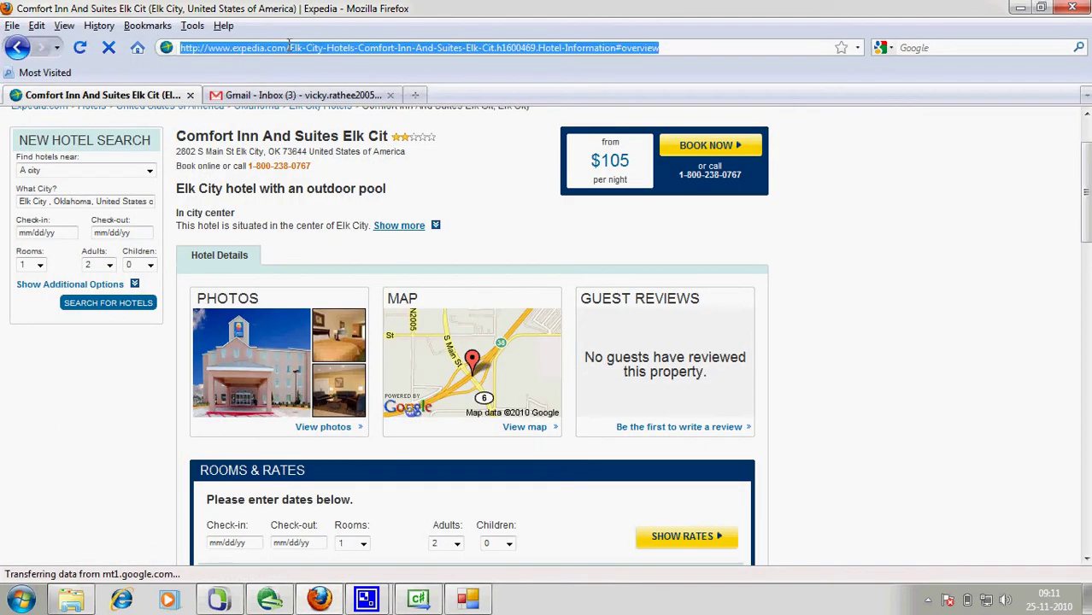
key(alt+Tab)
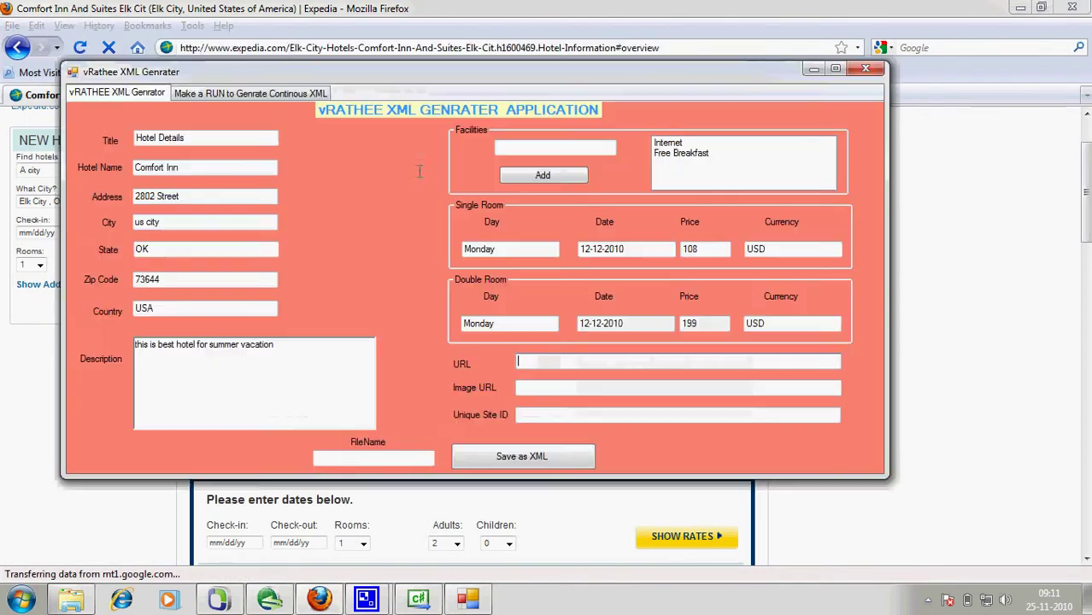
key(ctrl+v)
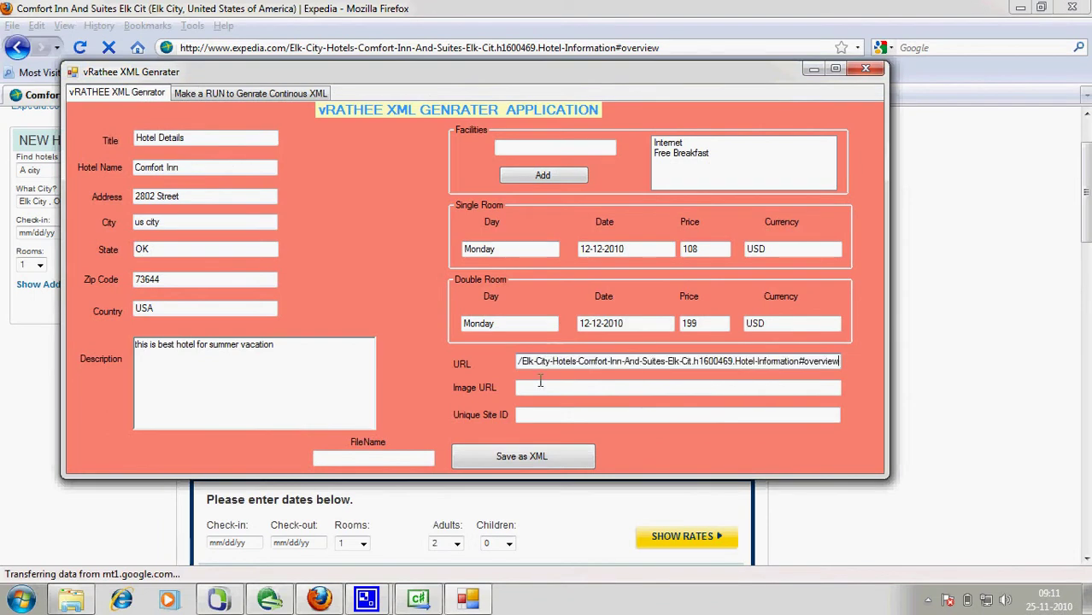
Copy the image address of the main hotel photo on the Expedia page into the Image URL field
key(alt+Tab)
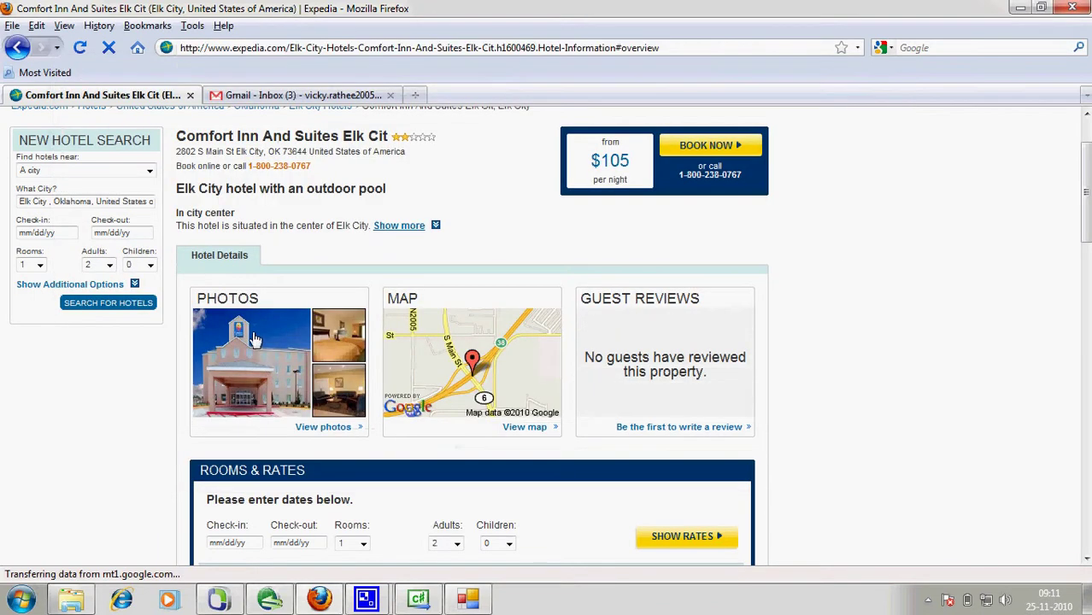
right_click(254, 336)
click(327, 380)
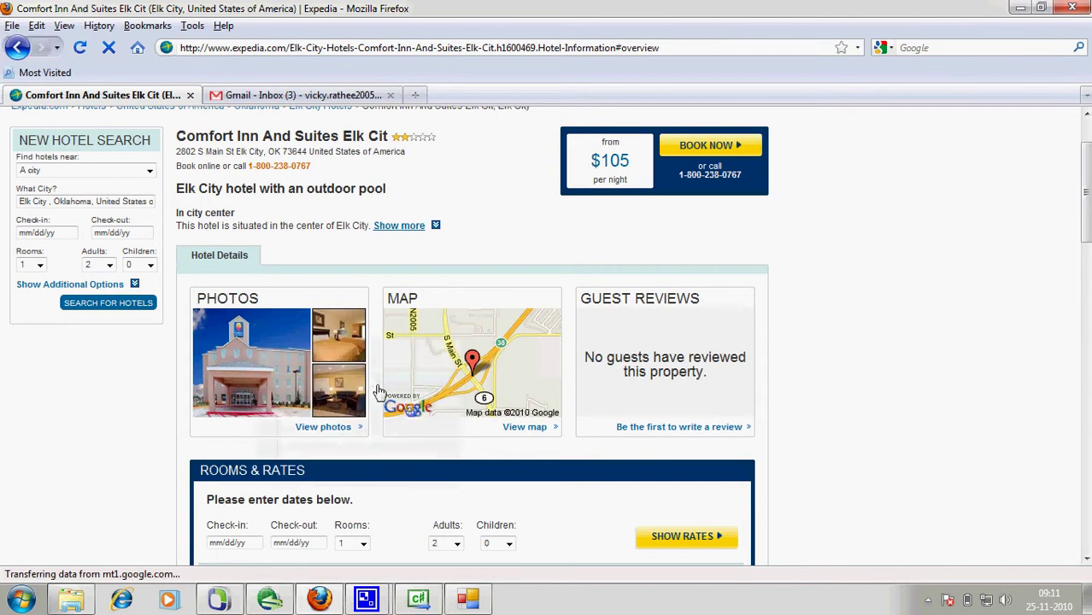
key(alt+Tab)
click(532, 393)
key(ctrl+v)
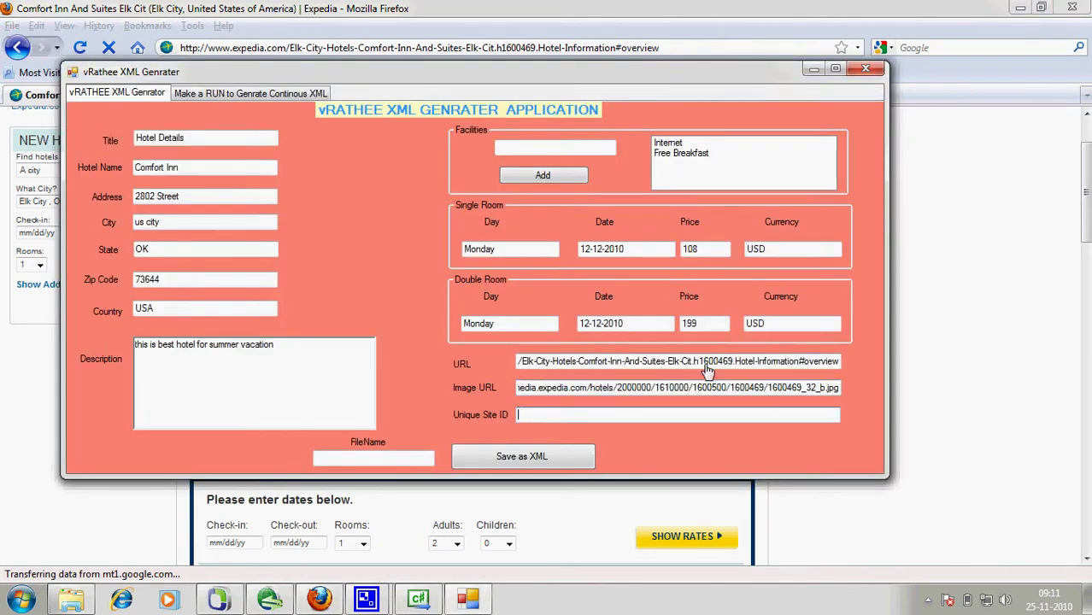
Copy the hotel number 1600469 from the entered URL into the Unique Site ID field
drag(698, 363, 736, 366)
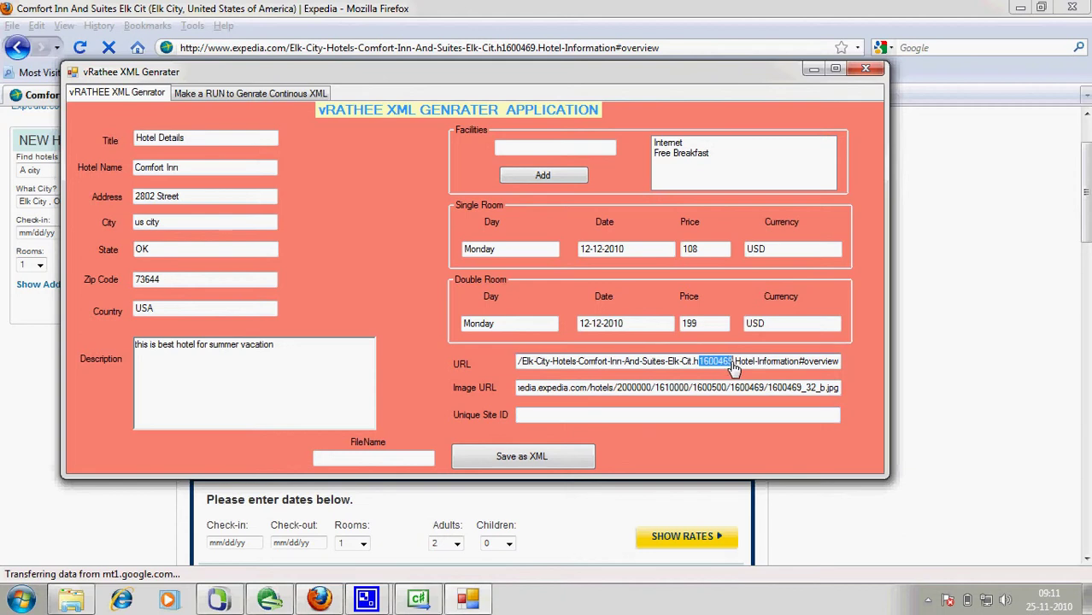
key(ctrl+c)
click(549, 417)
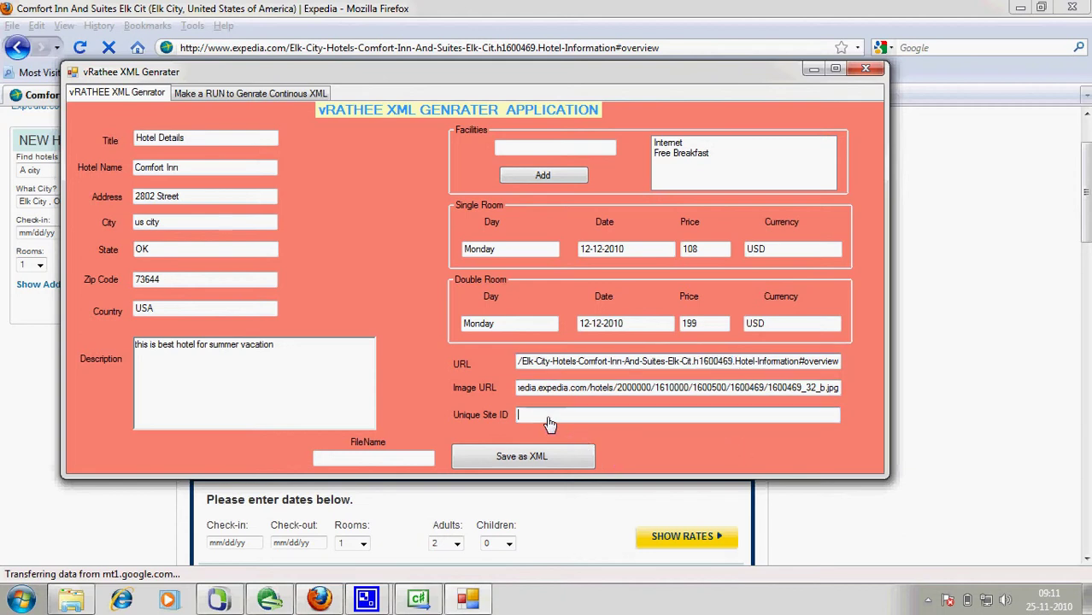
key(ctrl+v)
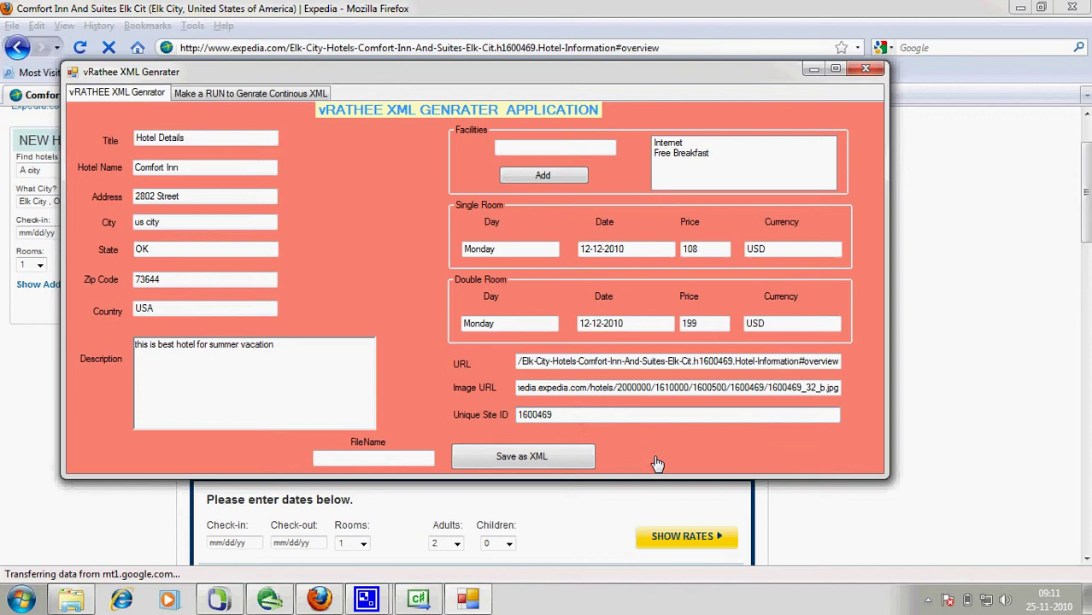
Save the hotel data as an XML file named "comfort_inn" and dismiss the message
click(365, 461)
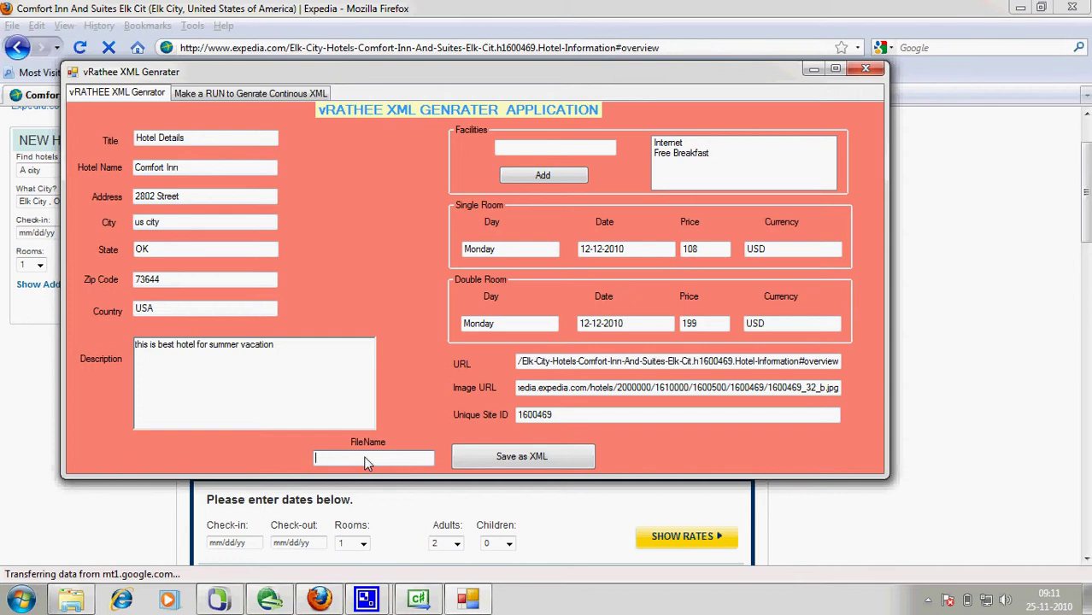
text(comfort_inn)
click(484, 457)
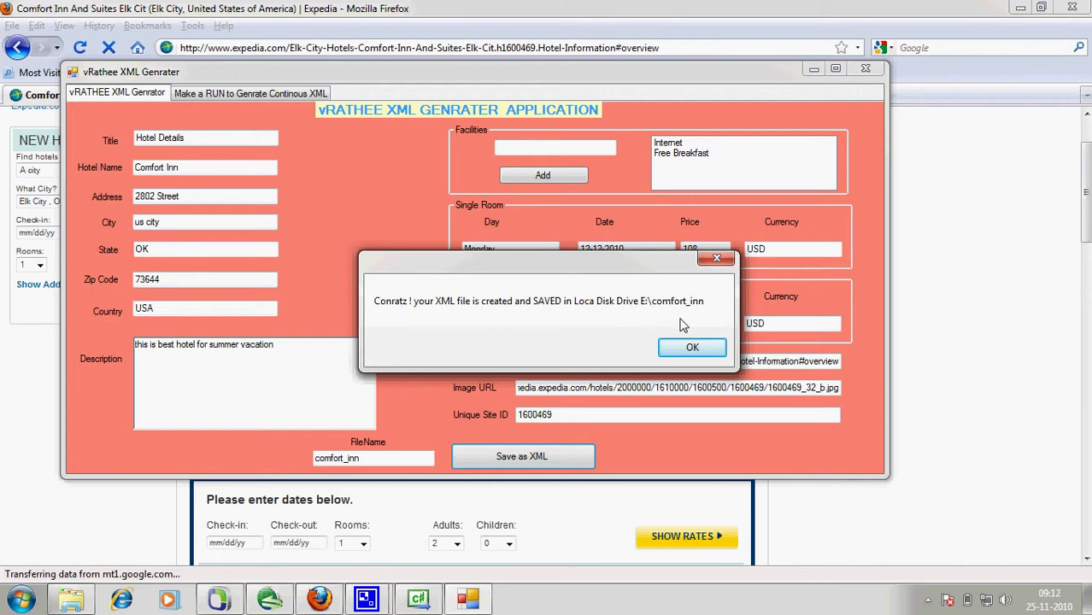
click(692, 346)
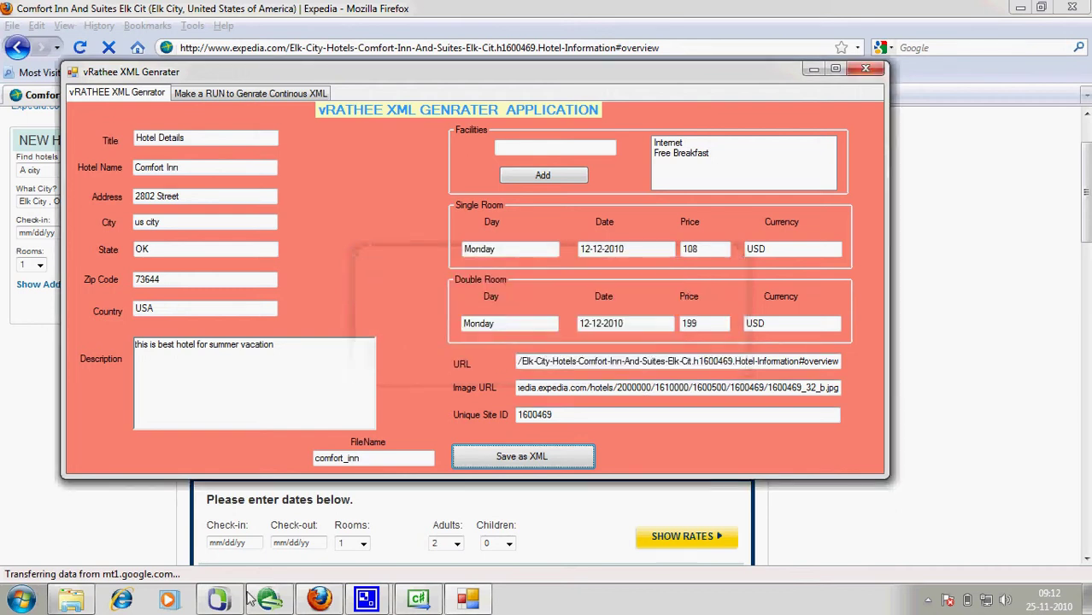
Open the comfort_inn XML document from Local Disk (E:) in Windows Explorer to examine its contents
click(70, 601)
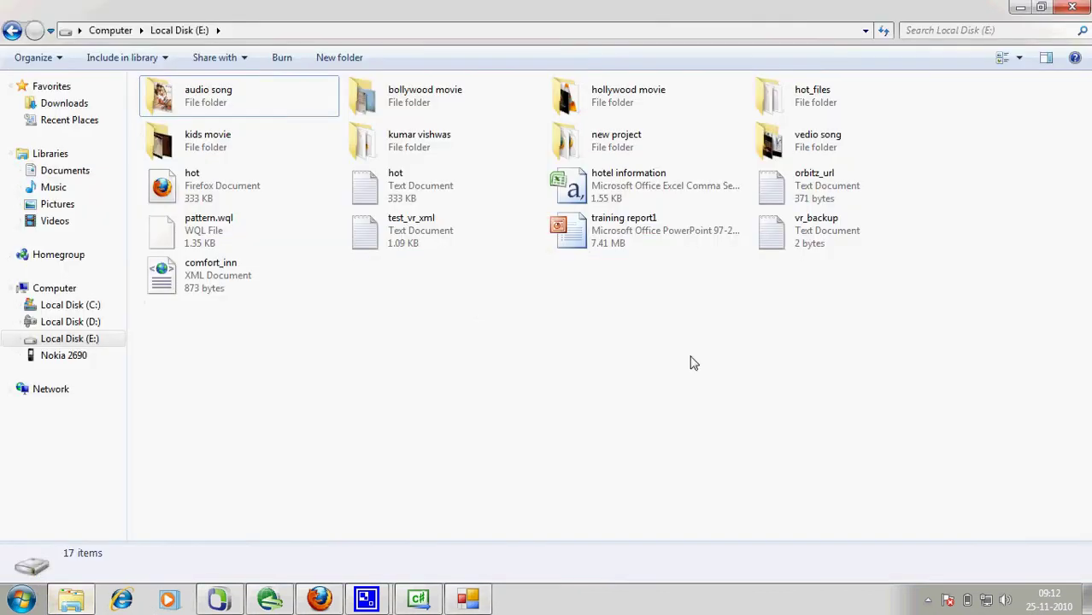
click(227, 284)
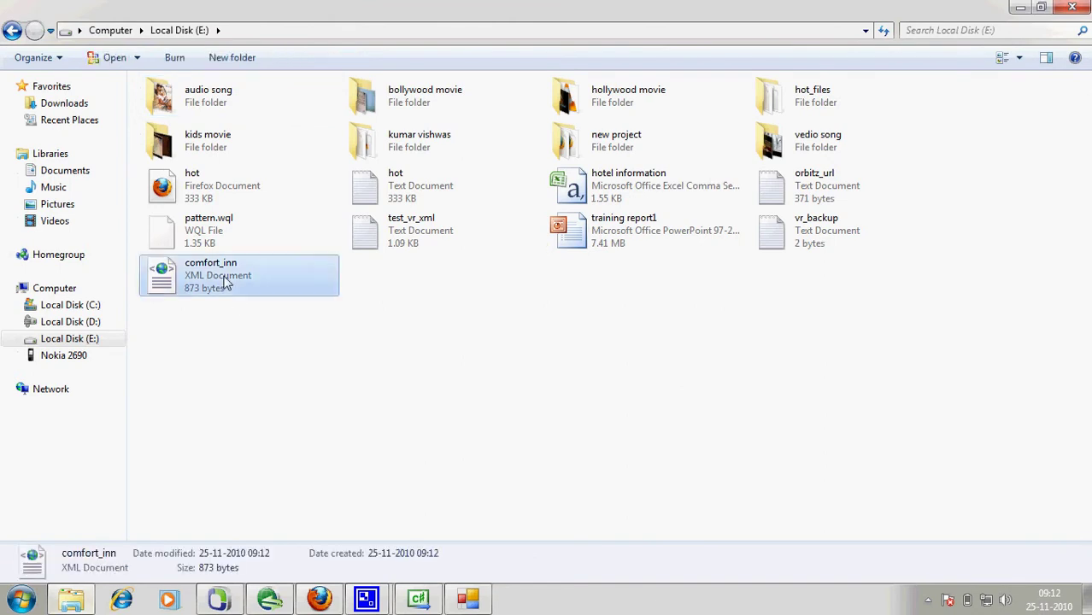
double_click(227, 285)
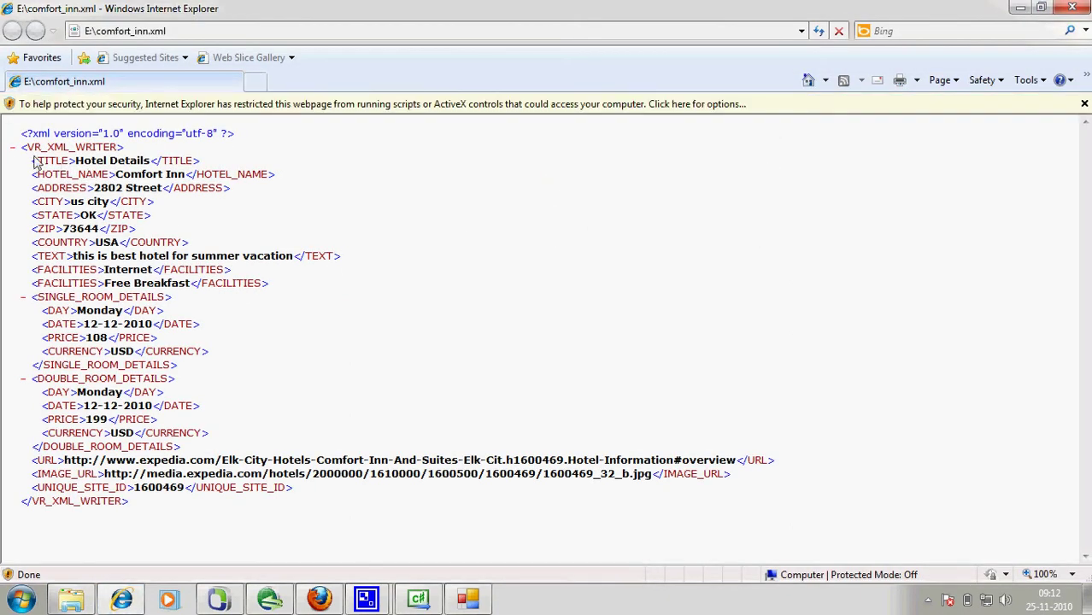
Examine the elements of the comfort_inn.xml file, from the title and hotel name down to the image URL
drag(35, 160, 236, 477)
click(291, 522)
drag(86, 162, 109, 164)
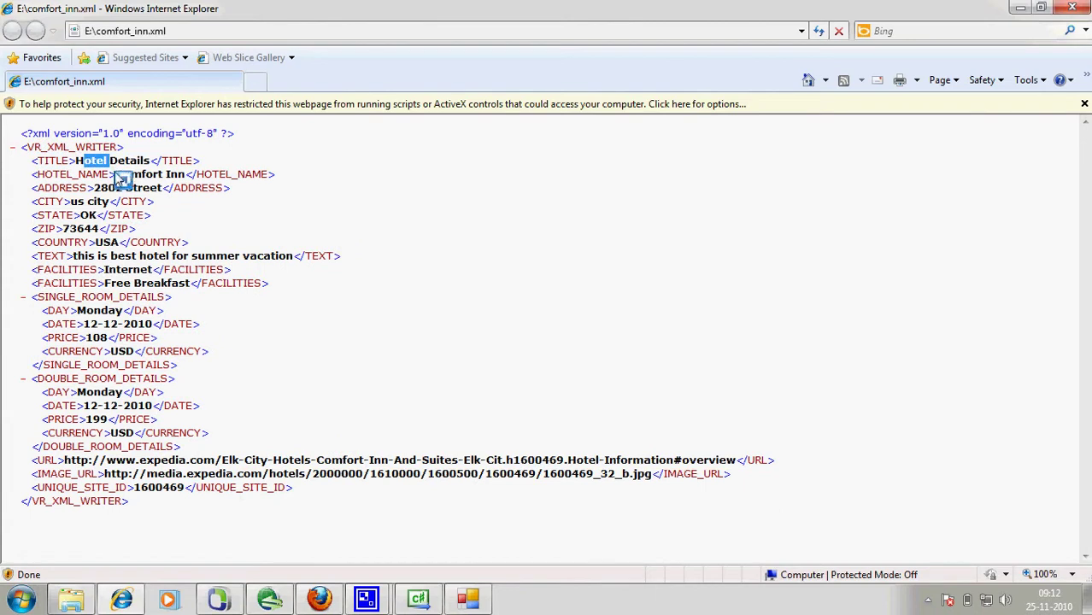
click(107, 191)
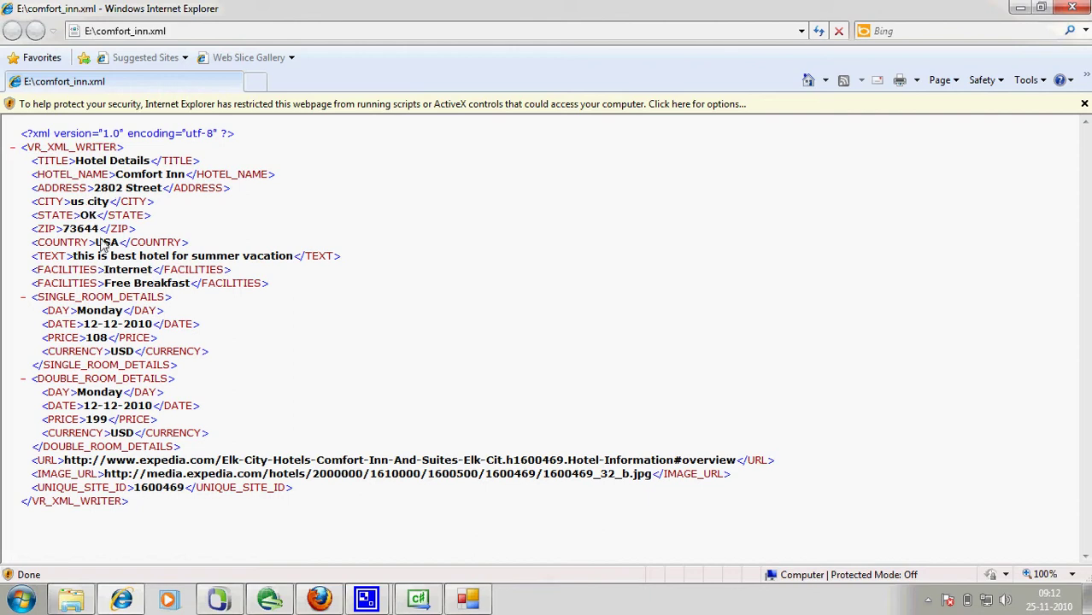
drag(31, 192, 196, 478)
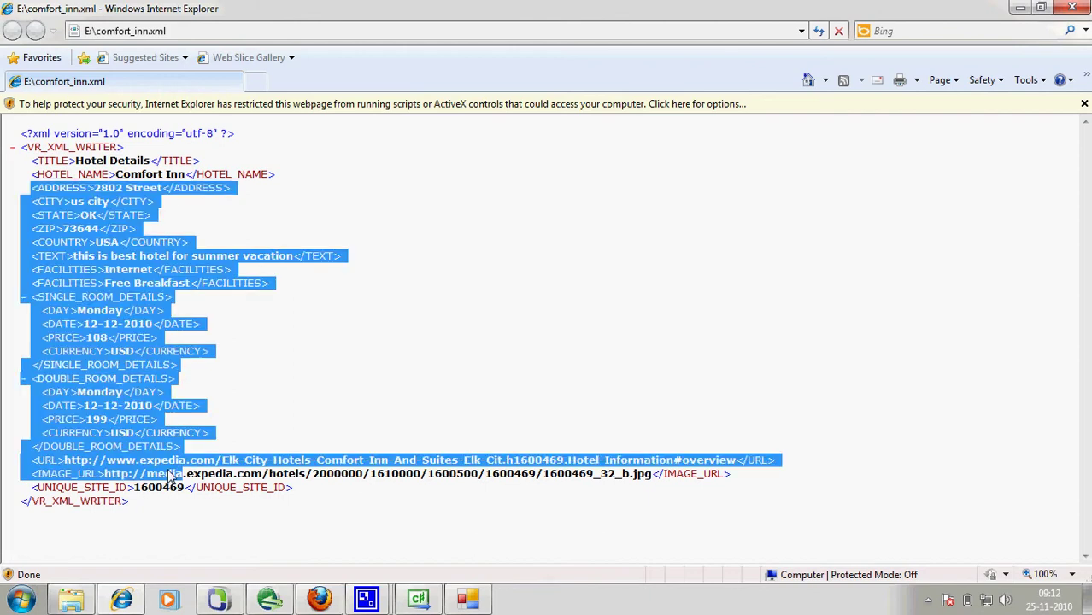
click(380, 327)
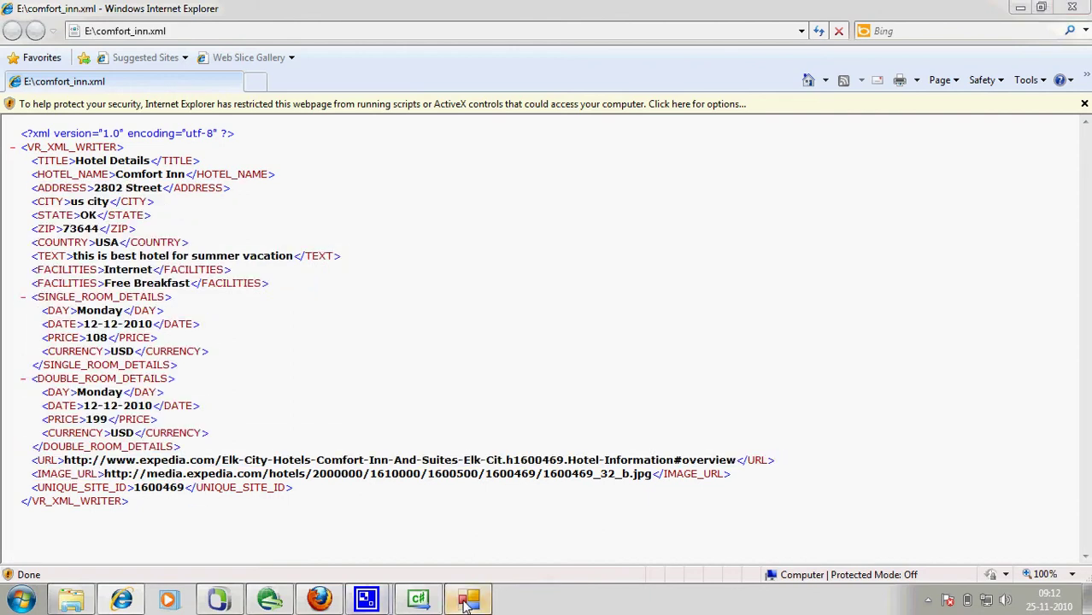
Close the XML generator and the browser showing comfort_inn.xml, and delete the comfort_inn file from Local Disk (E:)
click(359, 599)
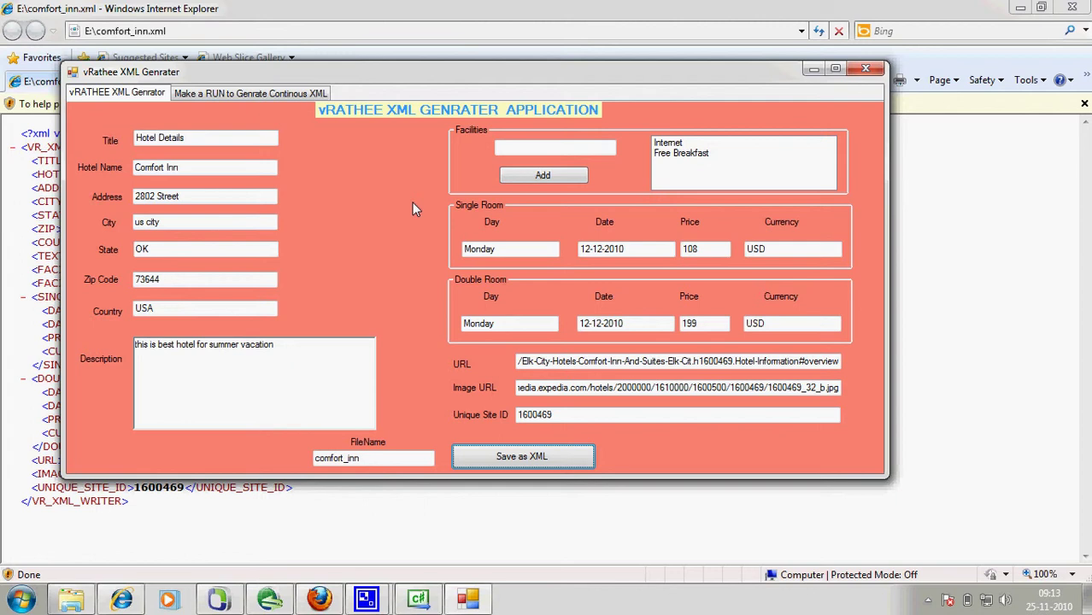
click(862, 69)
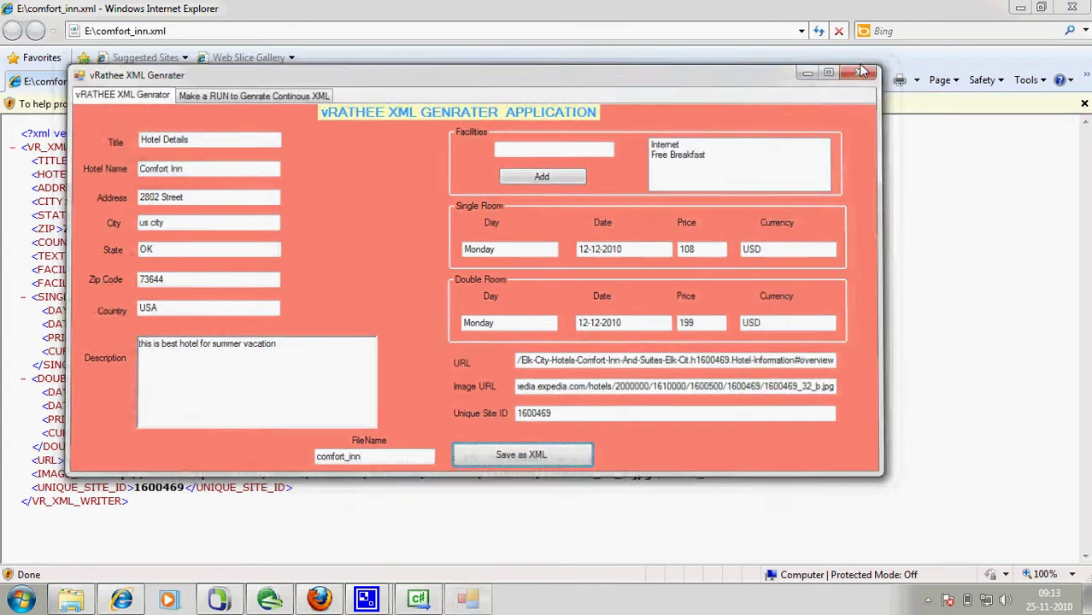
click(1073, 10)
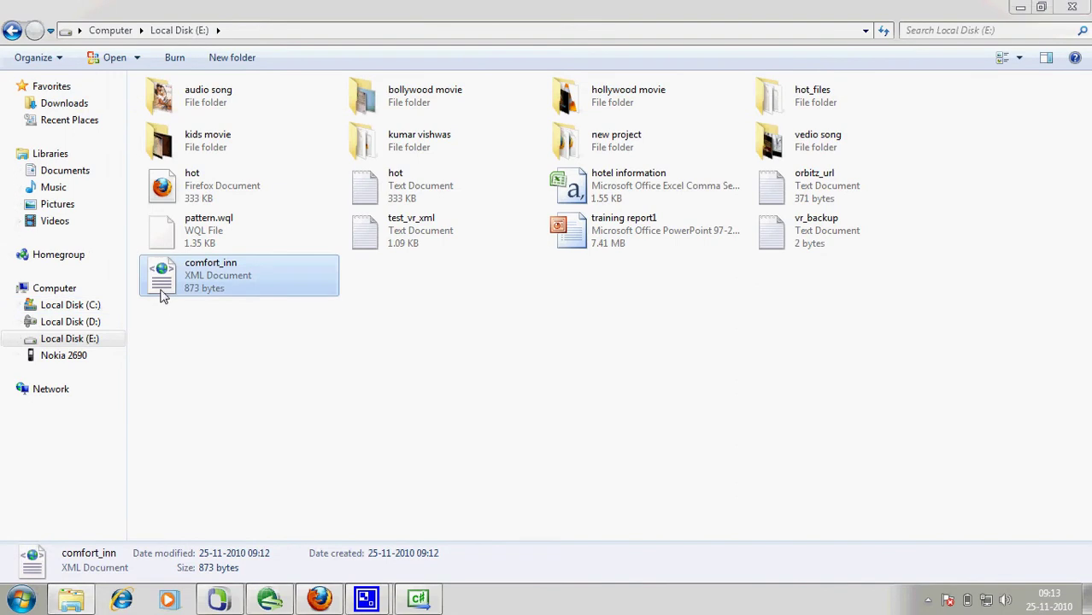
key(Delete)
key(Return)
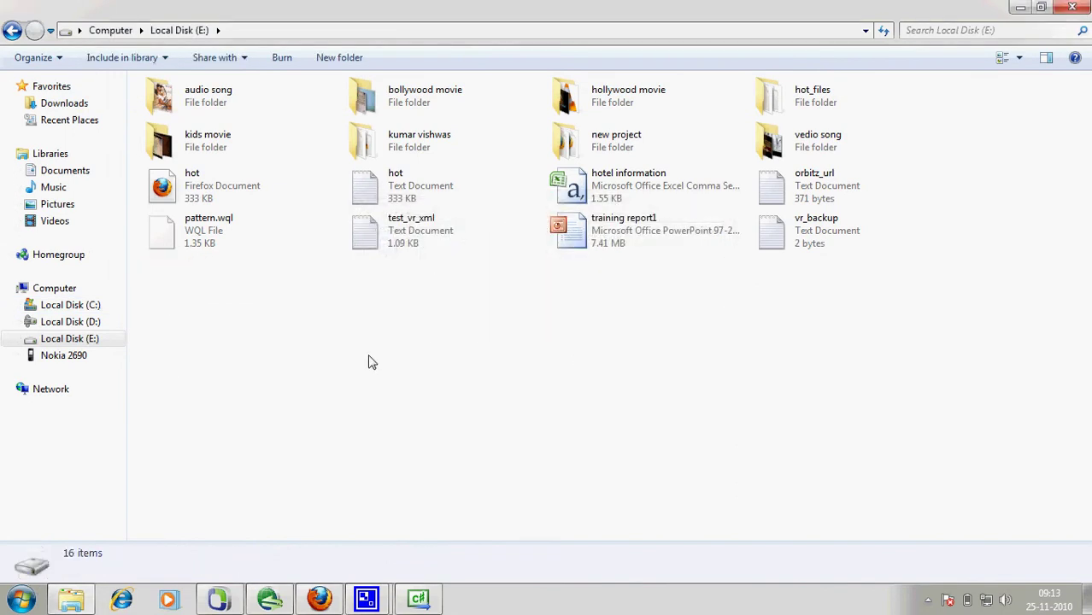
Run the my_XML_writer project from Visual C# 2008 Express and show its "Make a RUN to Genrate Continous XML" page
click(418, 597)
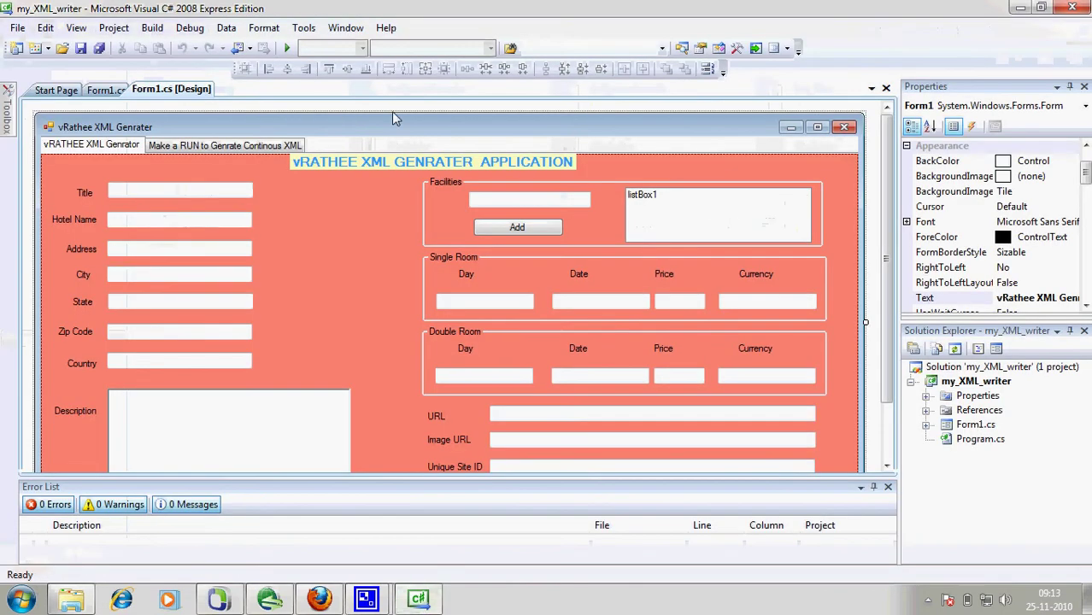
click(287, 48)
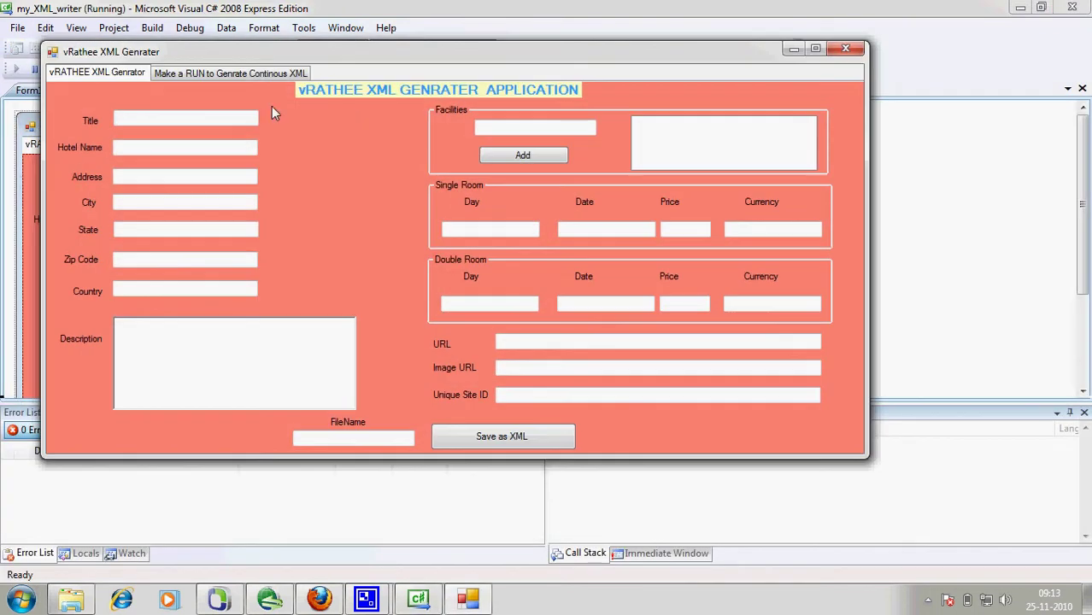
click(230, 74)
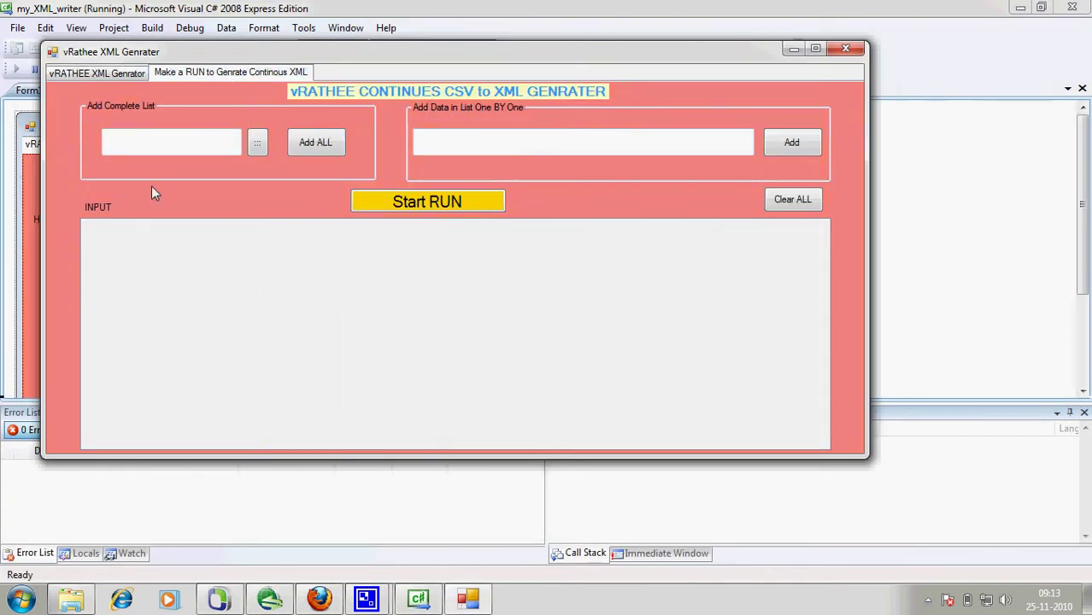
click(514, 140)
Open the hotel information CSV file from Local Disk (E:) in Excel and widen columns B and C to show their full text
click(69, 599)
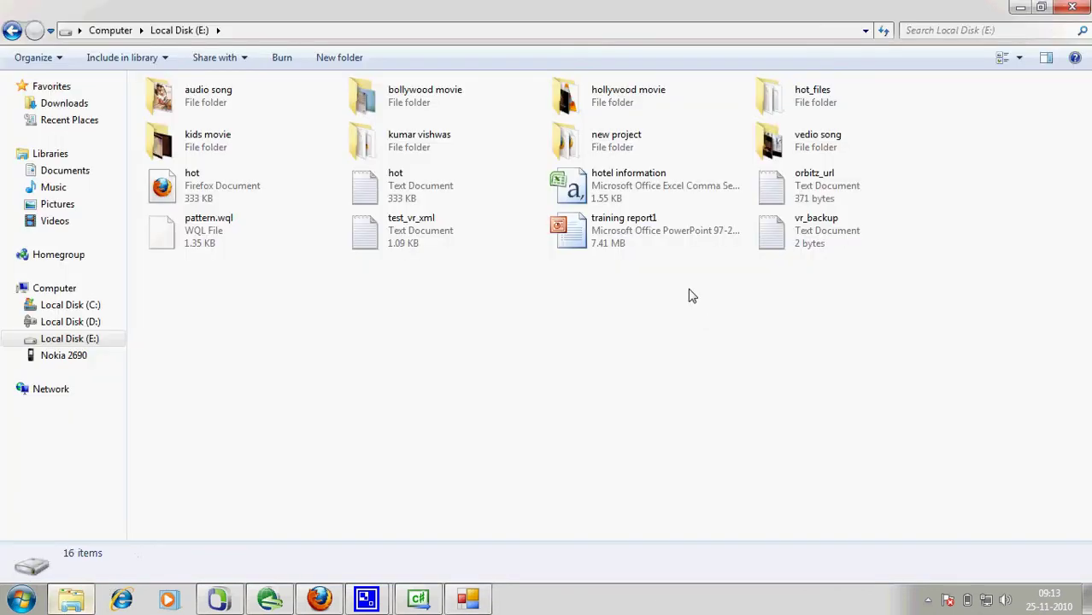
click(601, 179)
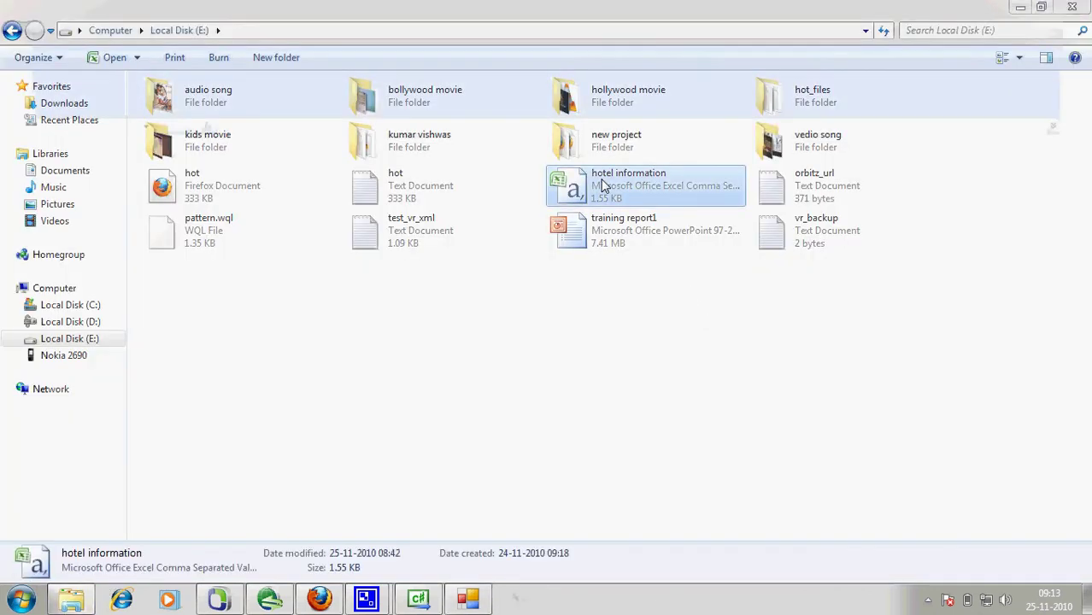
double_click(601, 178)
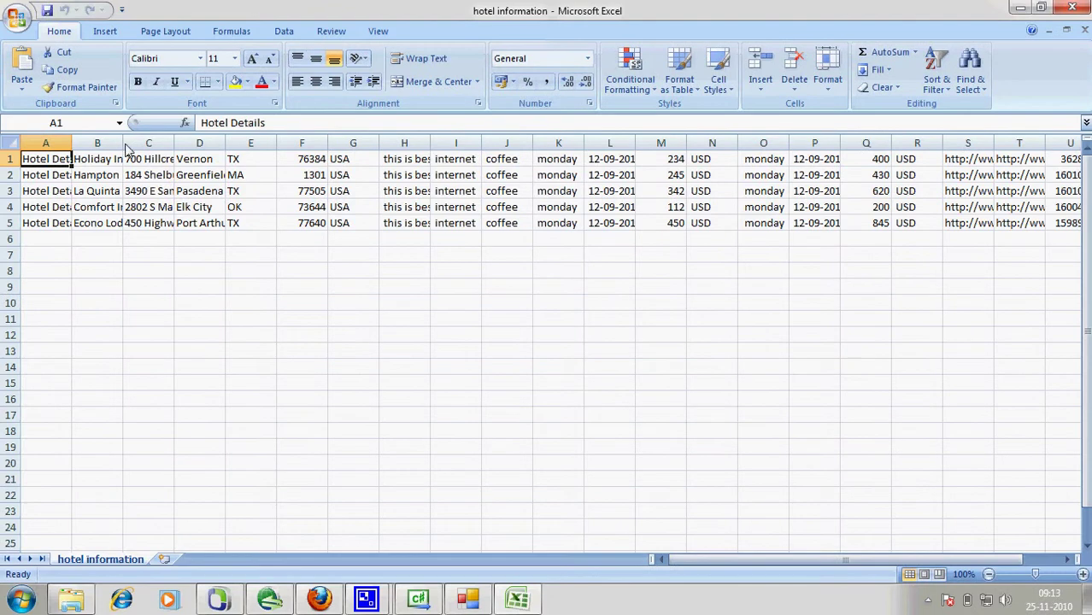
drag(124, 143, 454, 143)
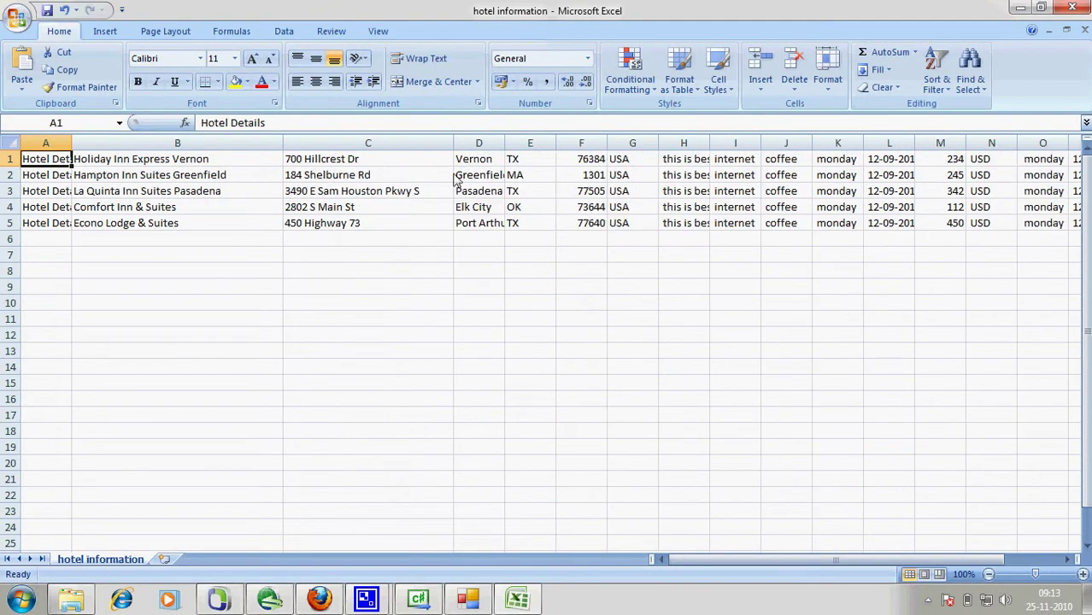
Examine the hotel names listed in column B of the hotel information sheet
click(170, 164)
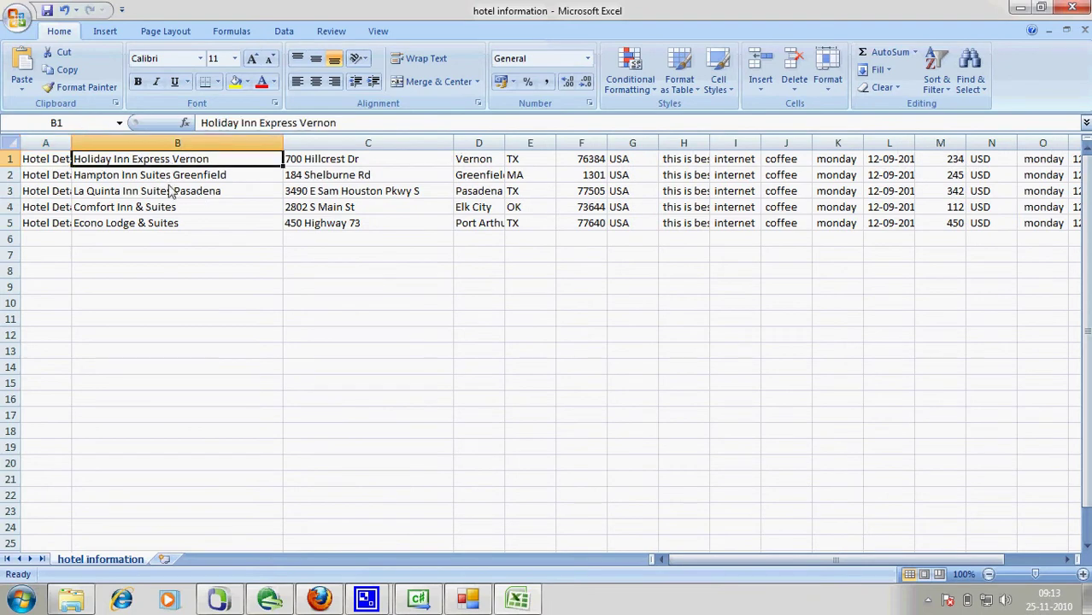
click(173, 191)
click(180, 212)
click(181, 237)
click(196, 176)
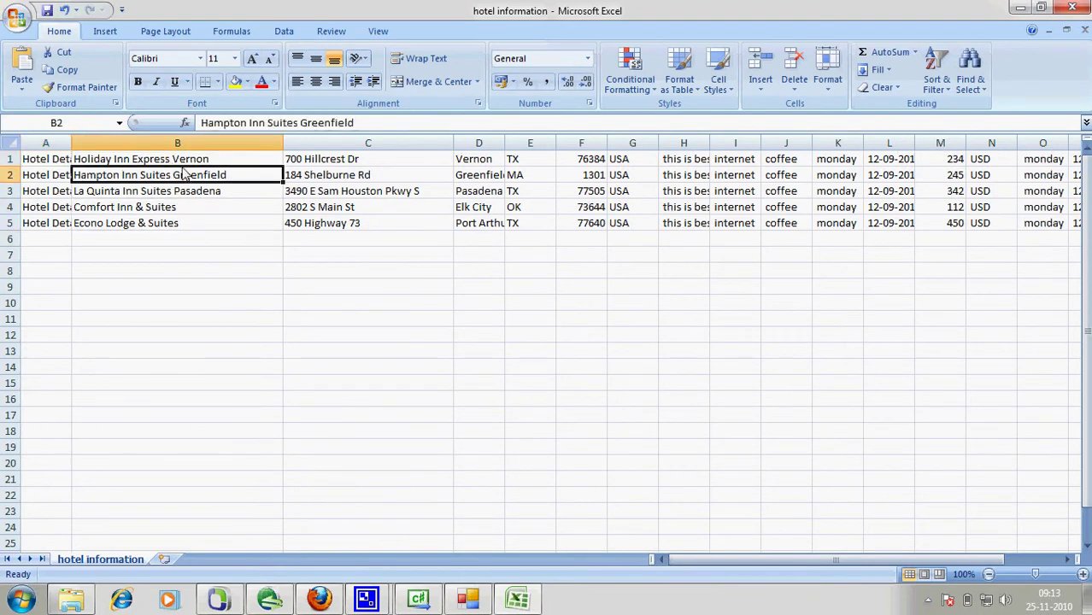
click(197, 164)
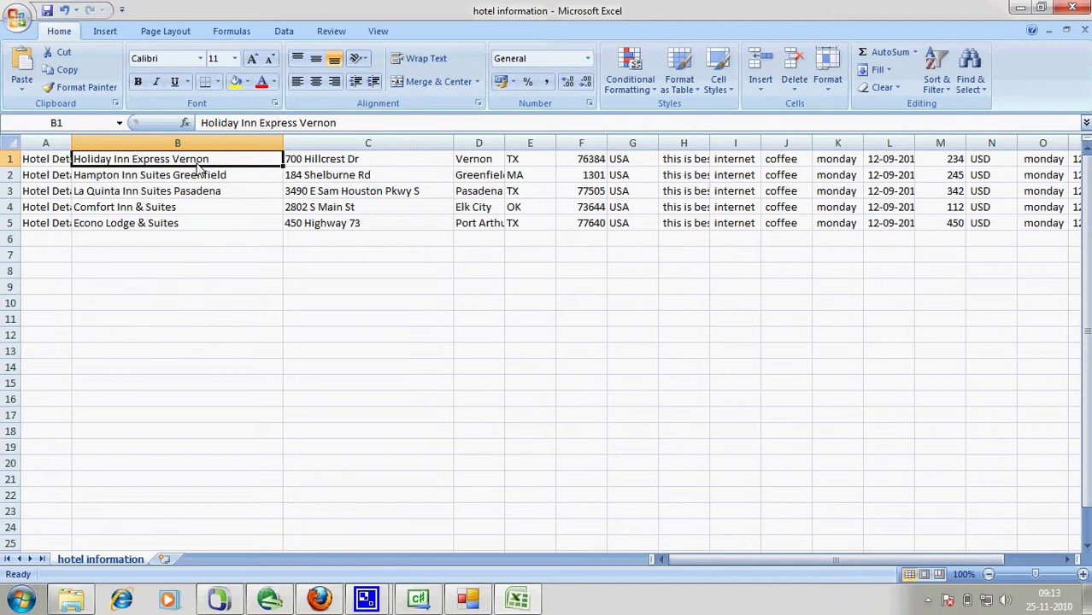
key(Down)
key(Down)
key(Down)
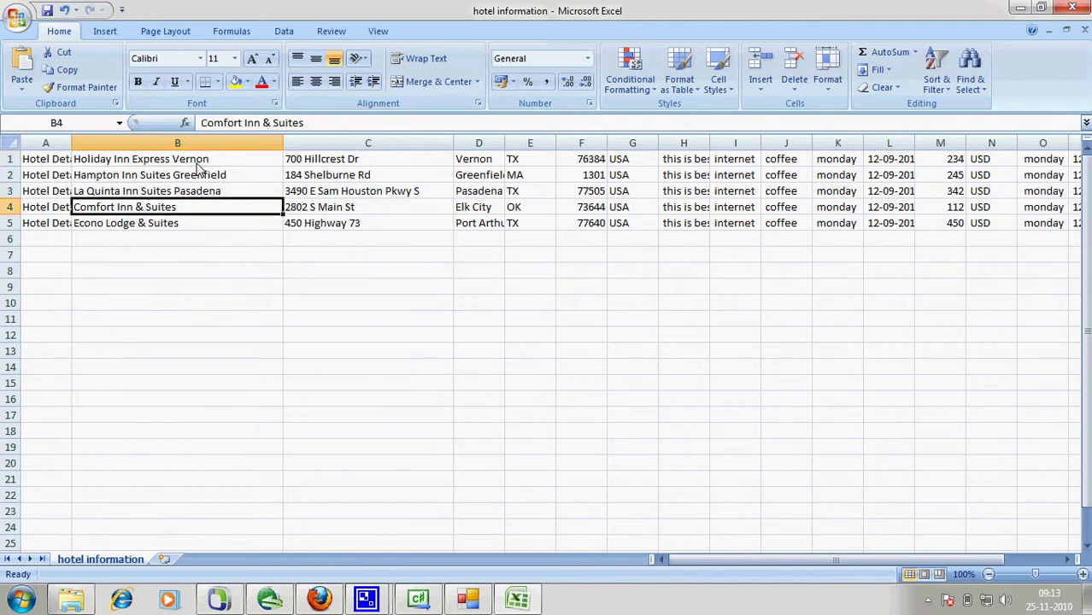
Examine the address, city, state, zip, country, description and facility columns of the hotel information sheet
key(Right)
key(Up)
key(Right)
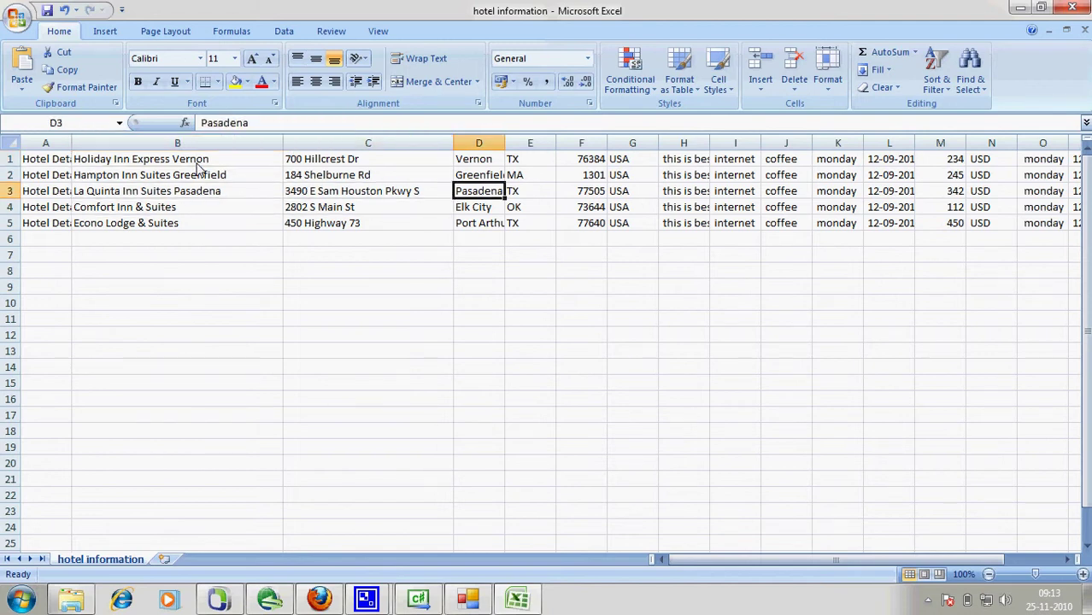
key(Right)
key(Right)
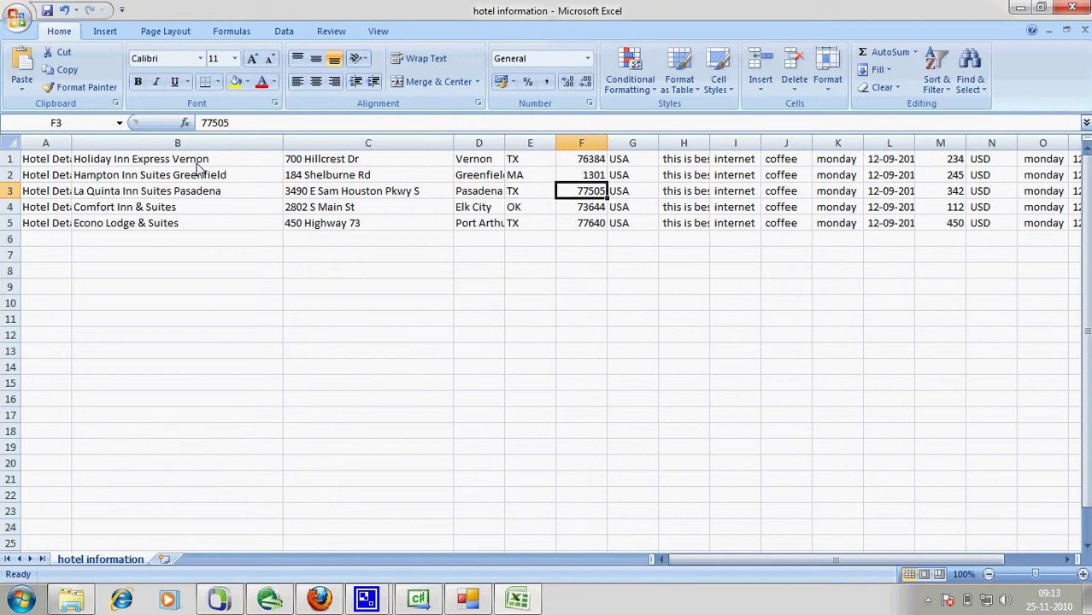
key(Right)
key(Right)
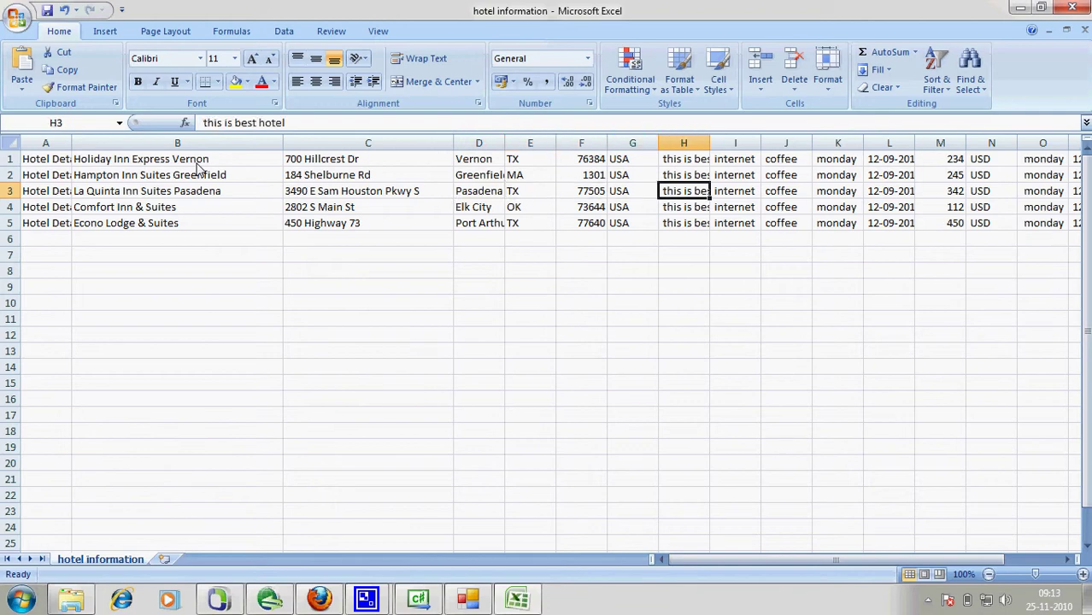
click(738, 176)
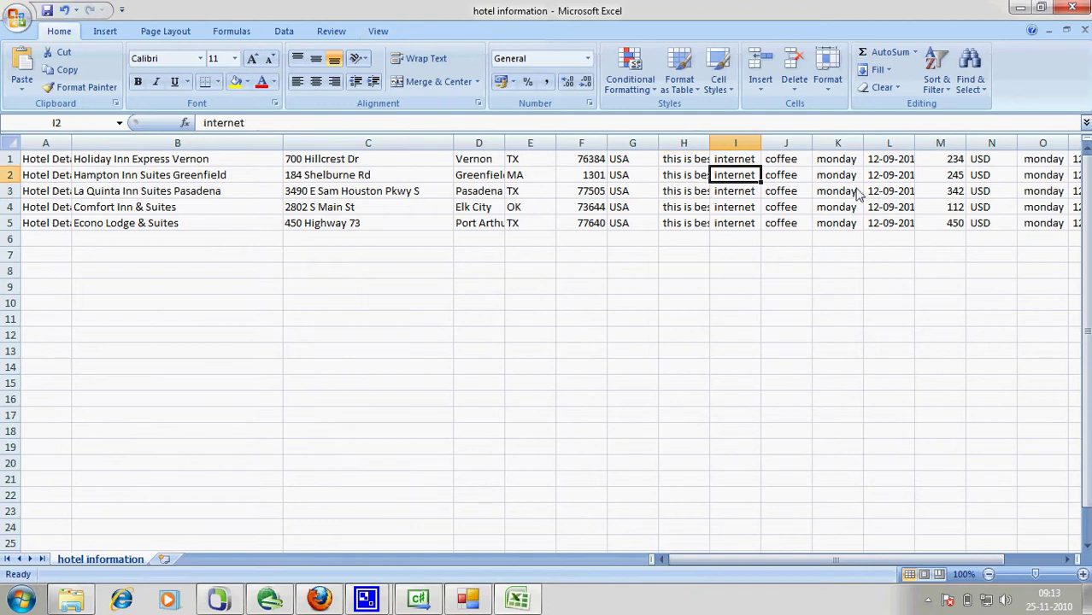
Close the hotel information workbook without saving and return to the XML generator's CSV to XML page
click(1074, 8)
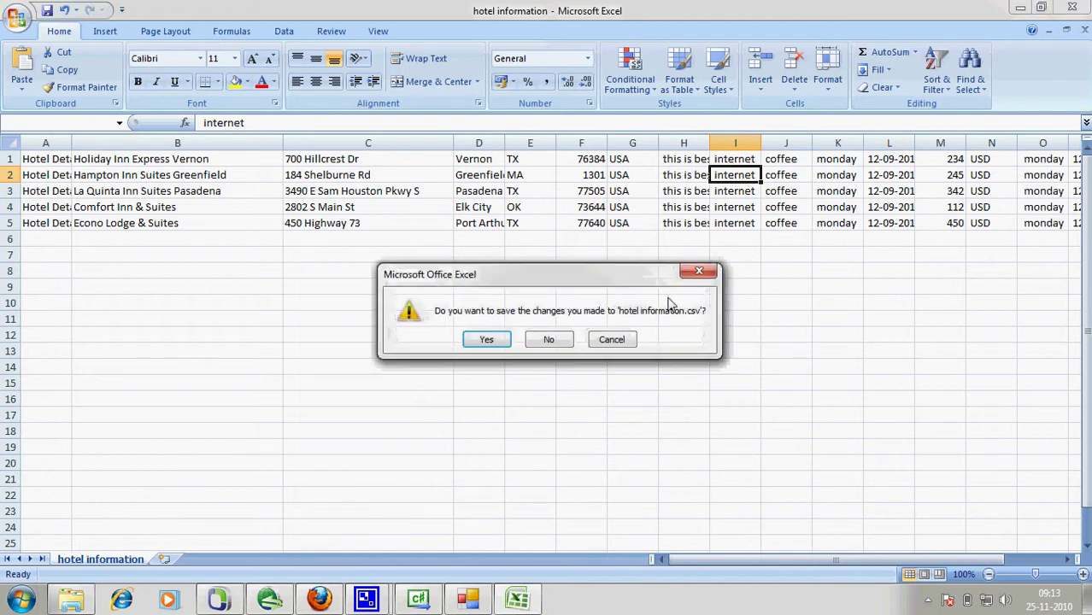
click(548, 340)
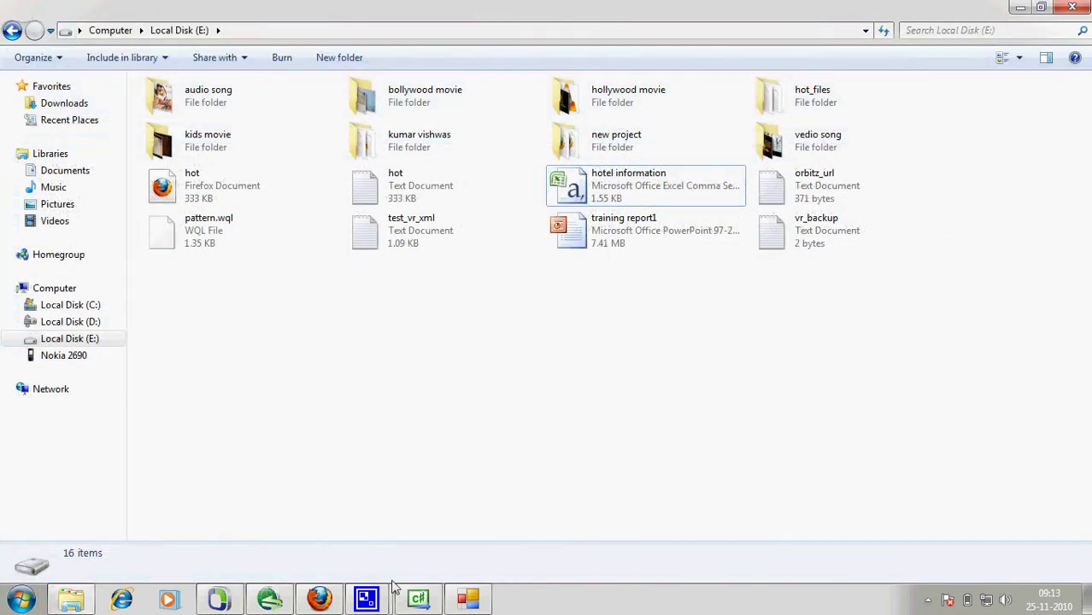
click(471, 599)
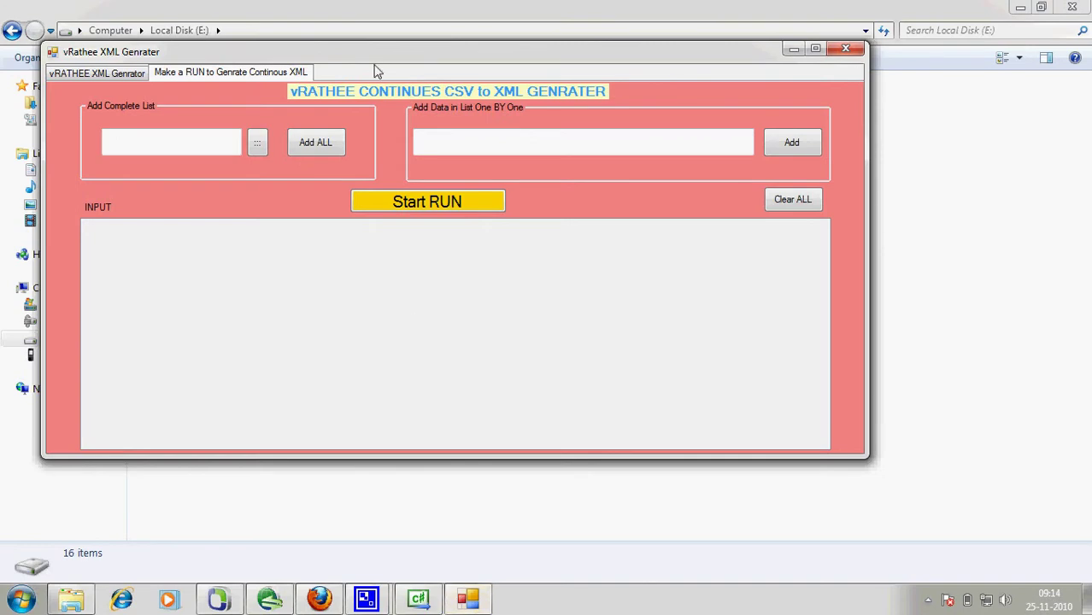
drag(373, 51, 516, 79)
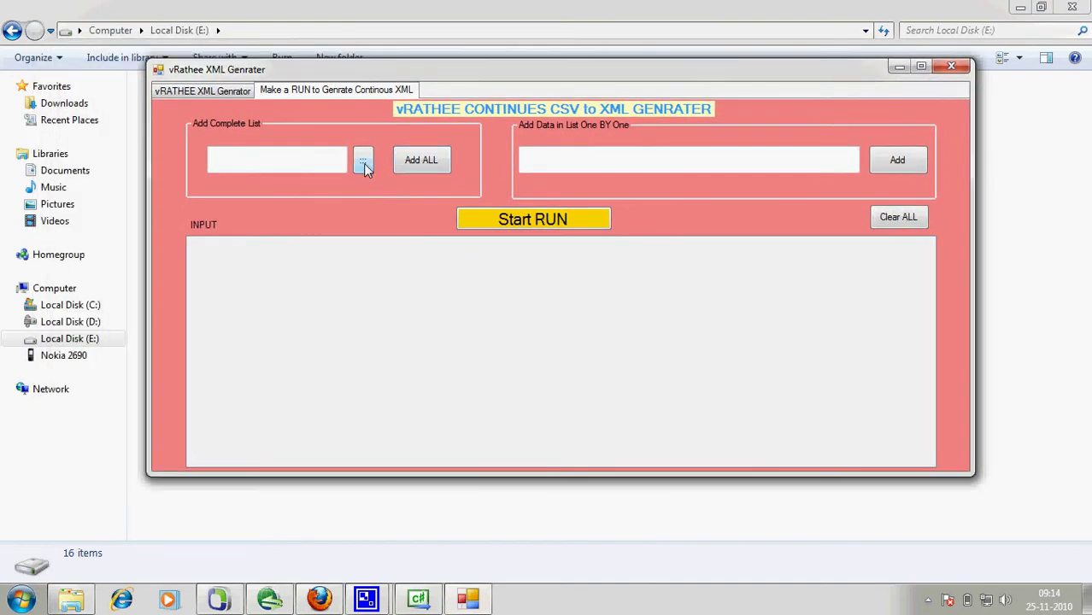
Choose "hotel information.csv" from Local Disk (E:) as the complete list and add all its records to the input list
click(364, 165)
click(389, 363)
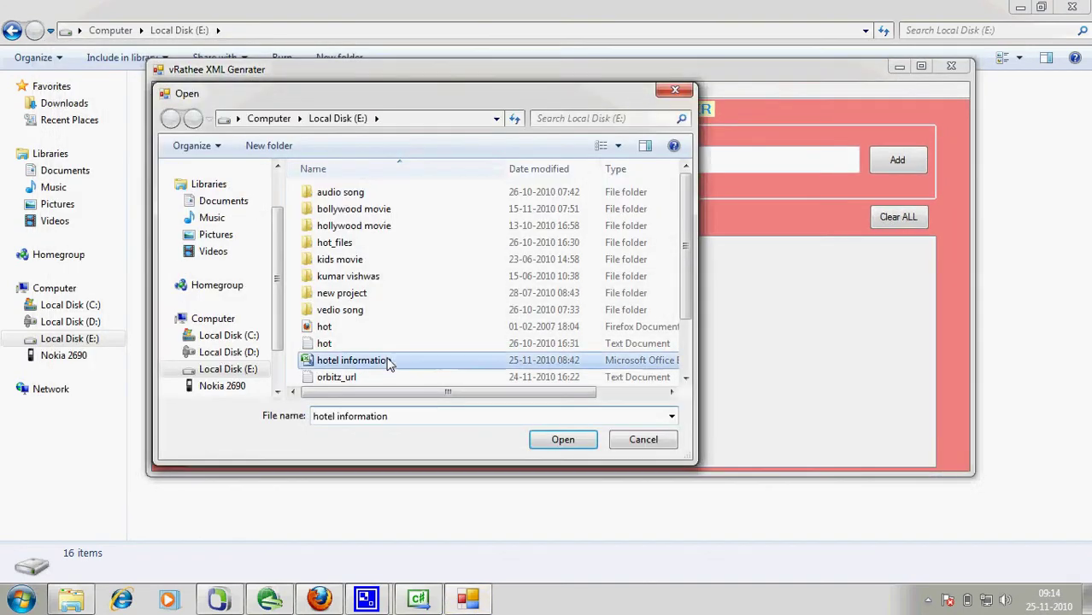
click(550, 439)
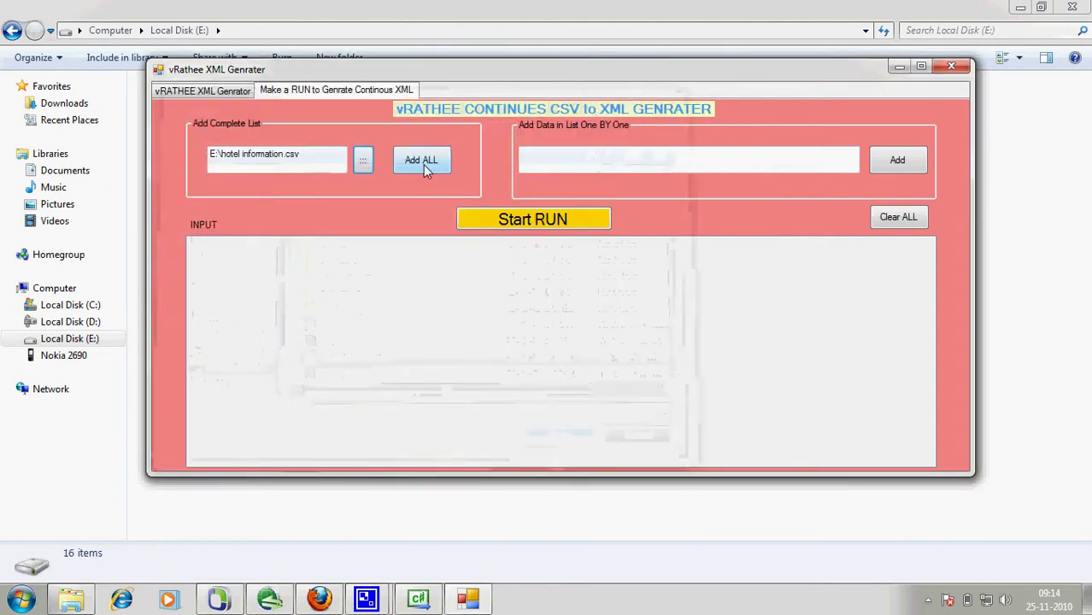
click(423, 164)
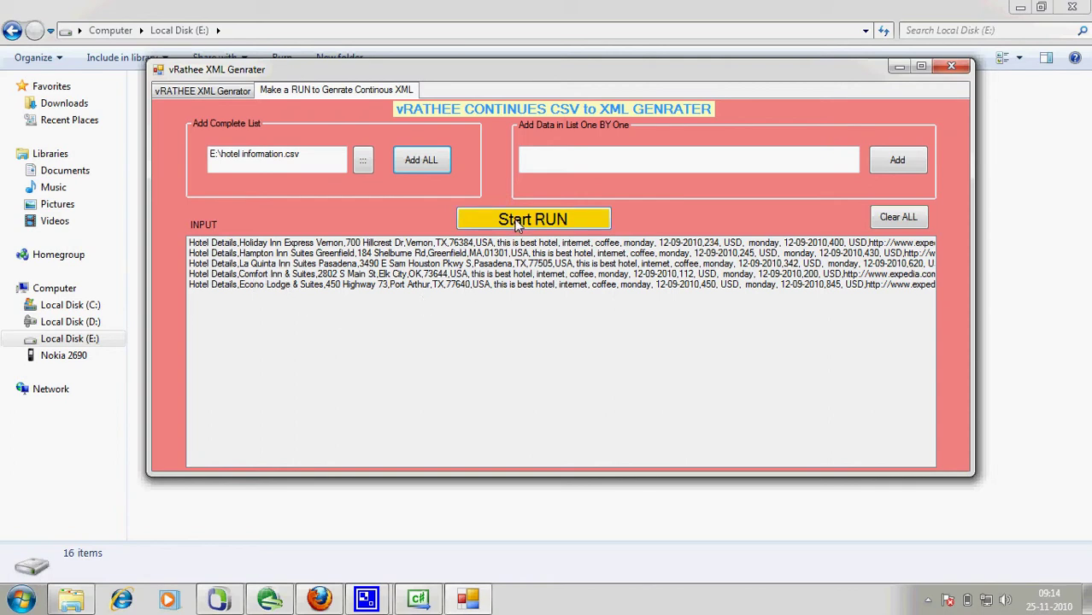
Examine the individual hotel records in the input list
click(399, 244)
key(Down)
key(Down)
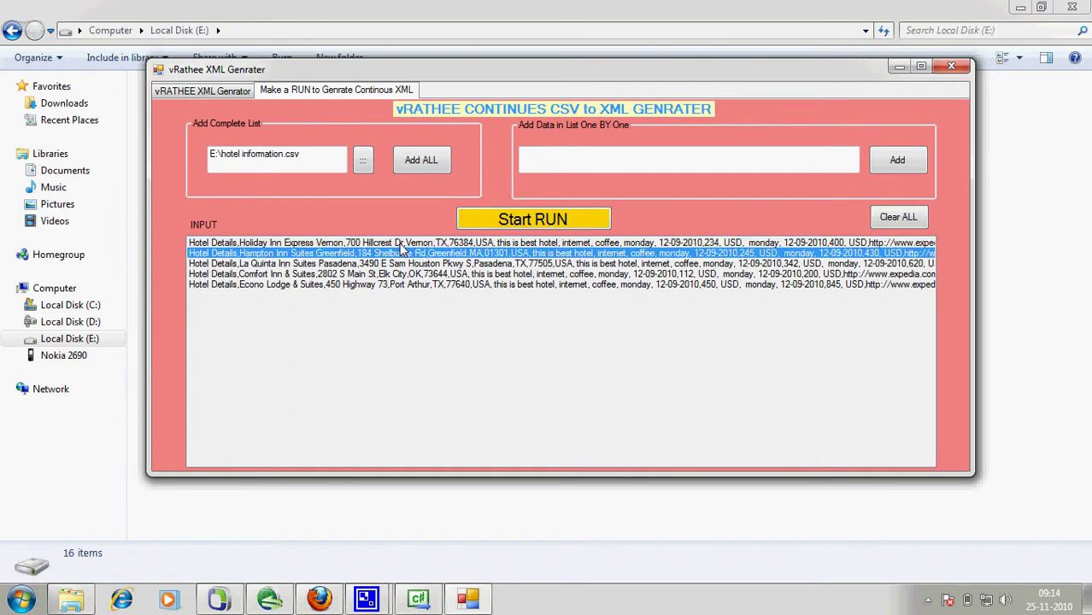
key(Down)
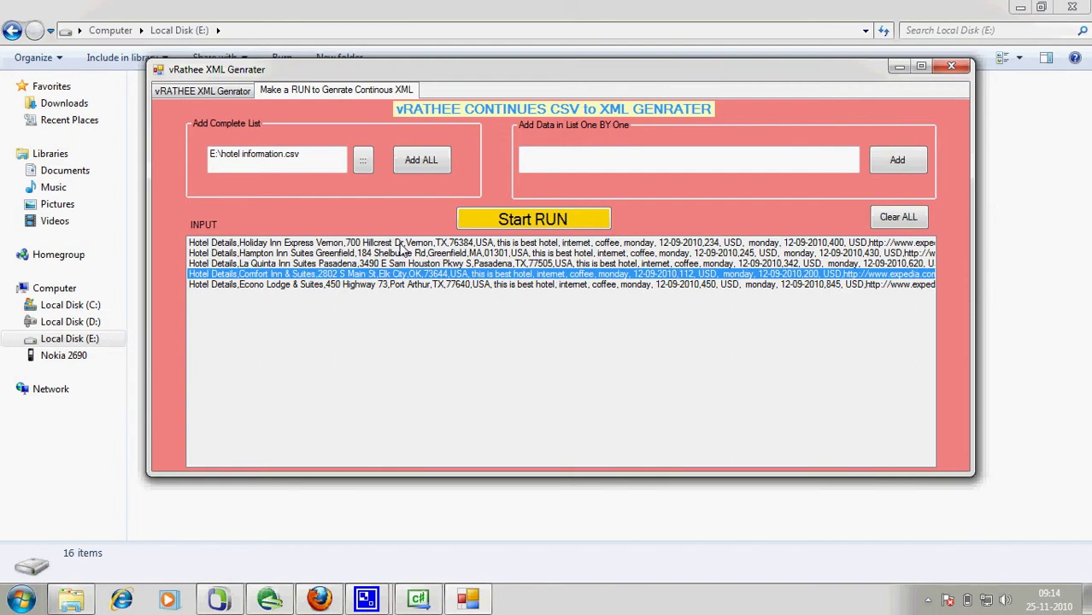
key(Up)
key(Up)
key(Up)
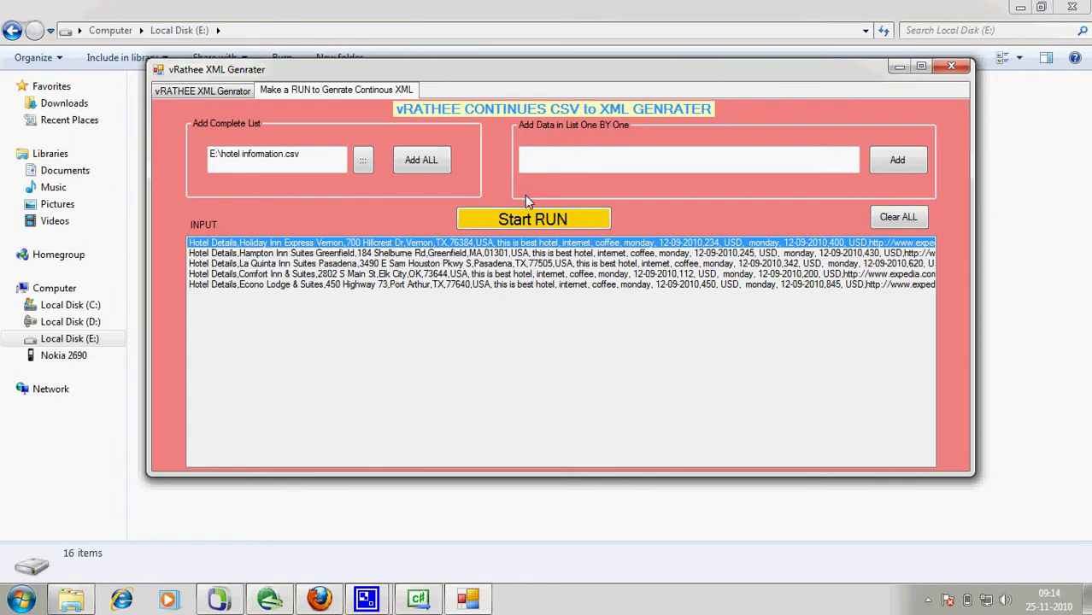
Generate XML files from all listed hotel records and return to Local Disk (E:) in Windows Explorer
click(519, 219)
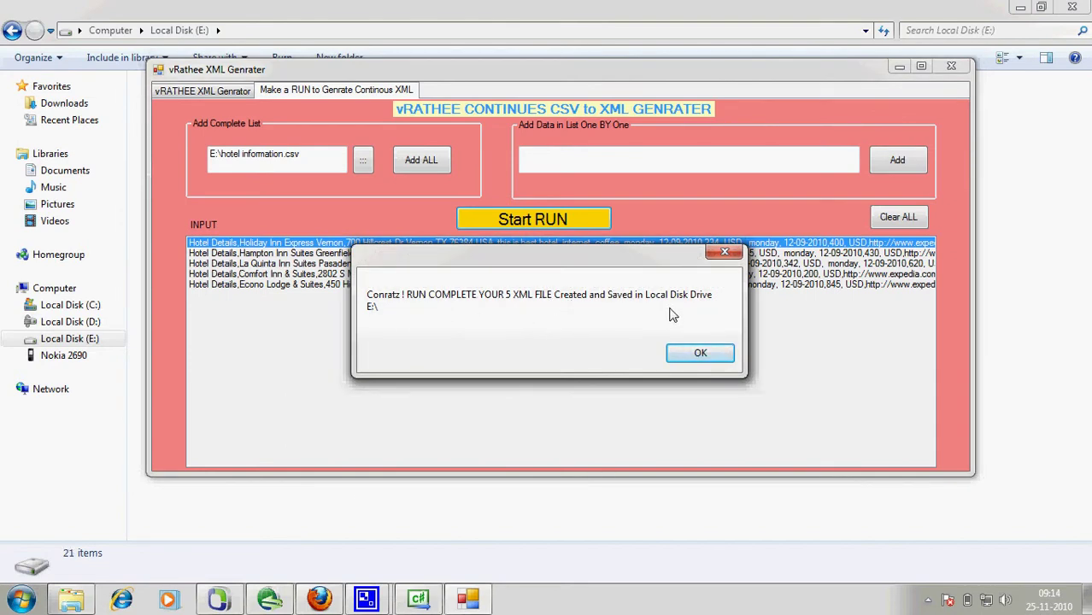
click(696, 358)
click(143, 416)
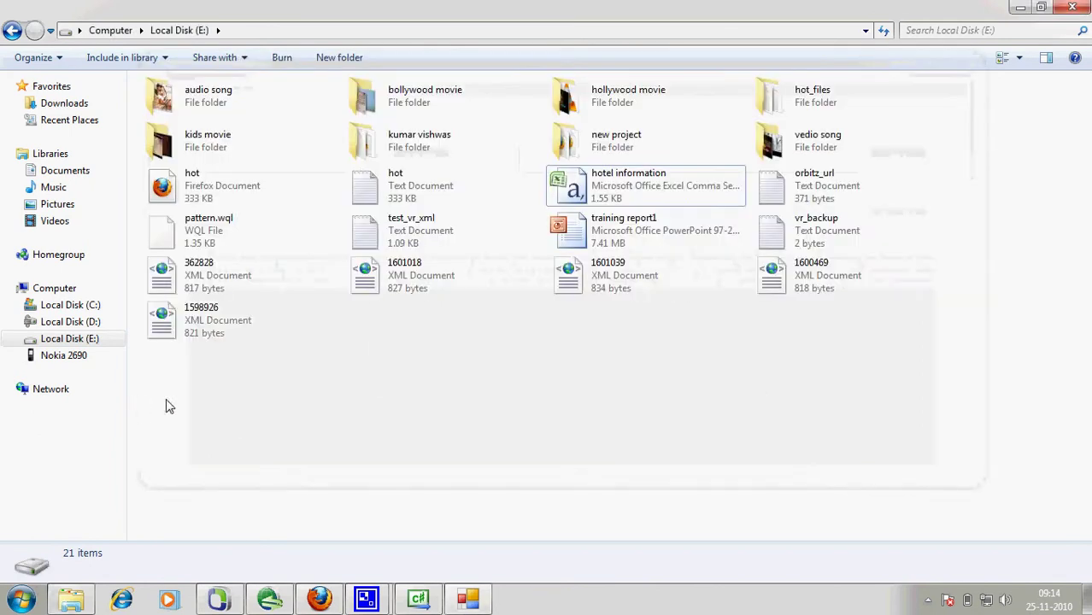
Open the generated XML files 362828, 1601018, 1601039, 1600469 and 1598926 from Local Disk (E:) in Internet Explorer
click(209, 280)
click(669, 287)
key(Right)
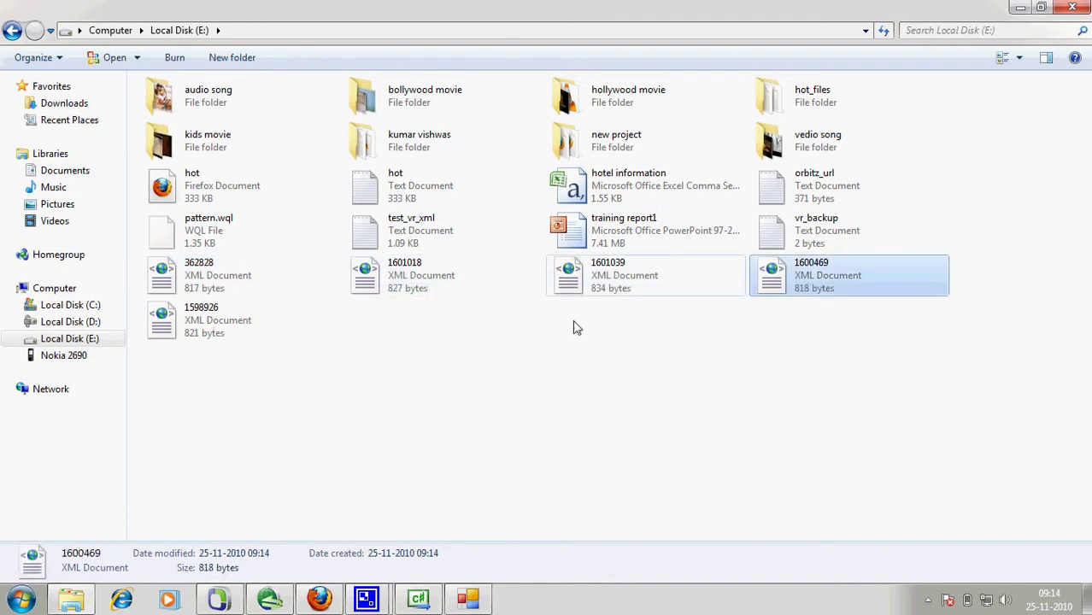
click(210, 328)
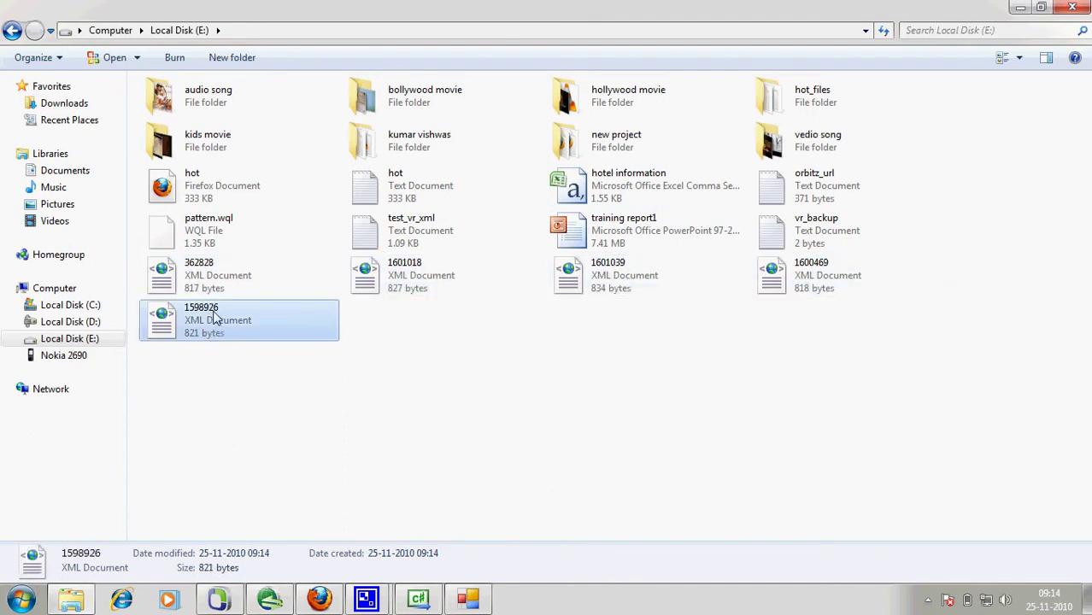
click(193, 279)
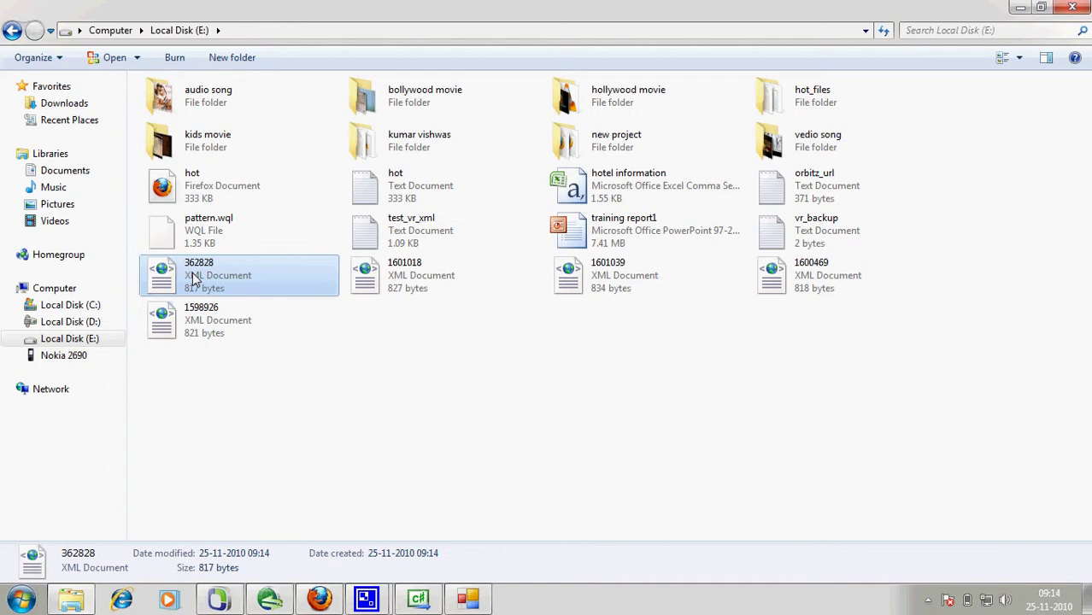
double_click(317, 290)
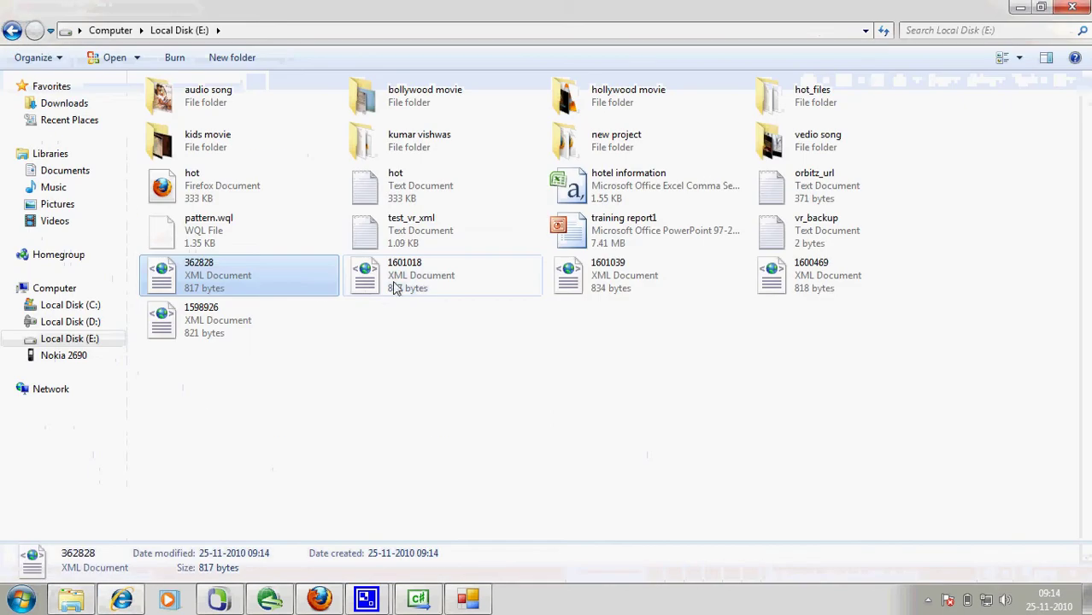
double_click(363, 295)
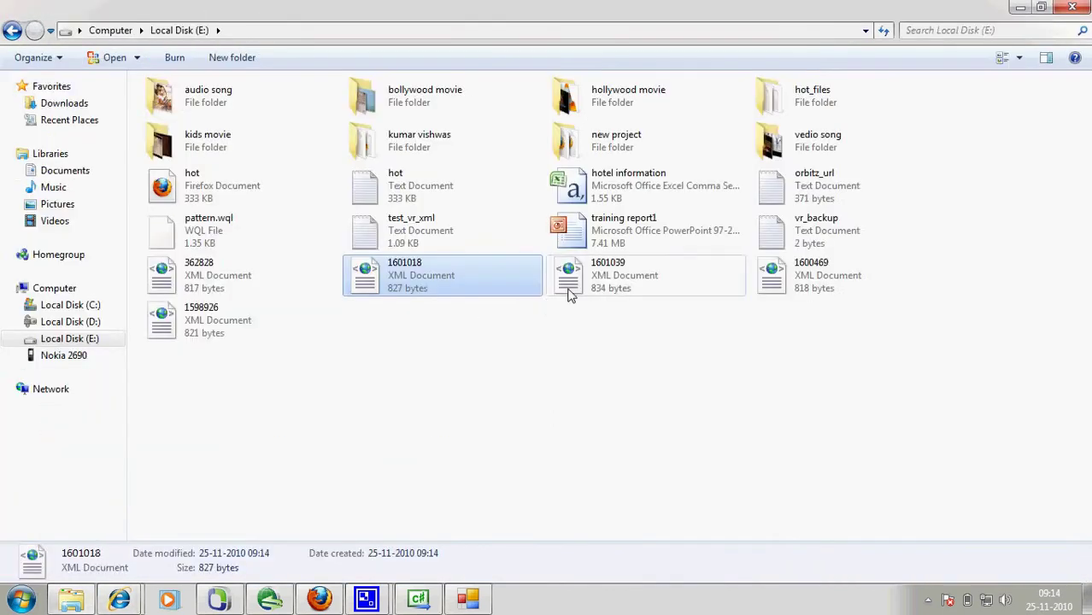
double_click(571, 291)
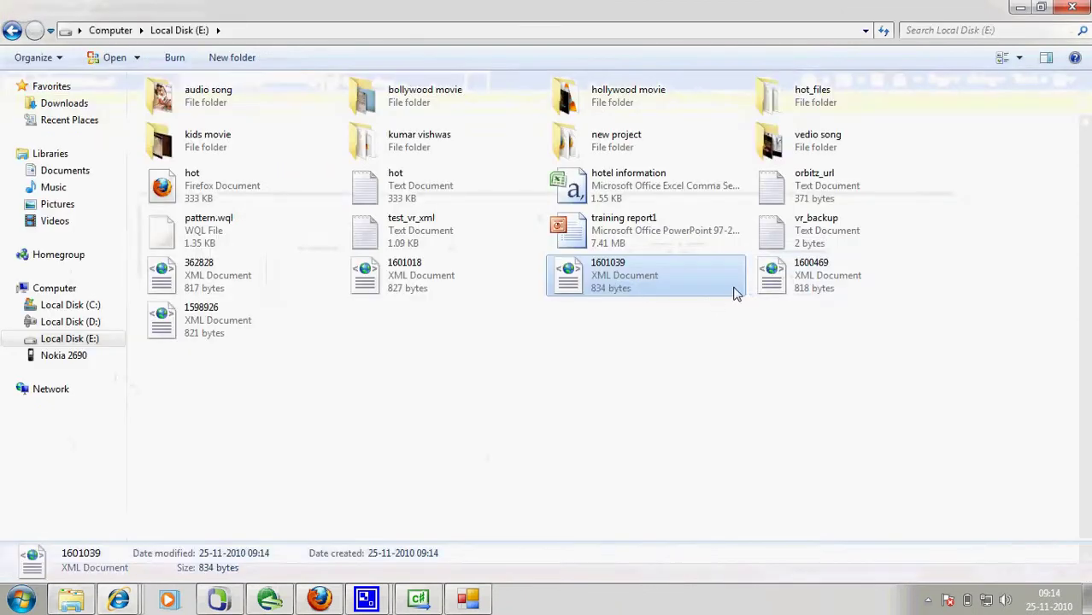
click(779, 286)
double_click(779, 286)
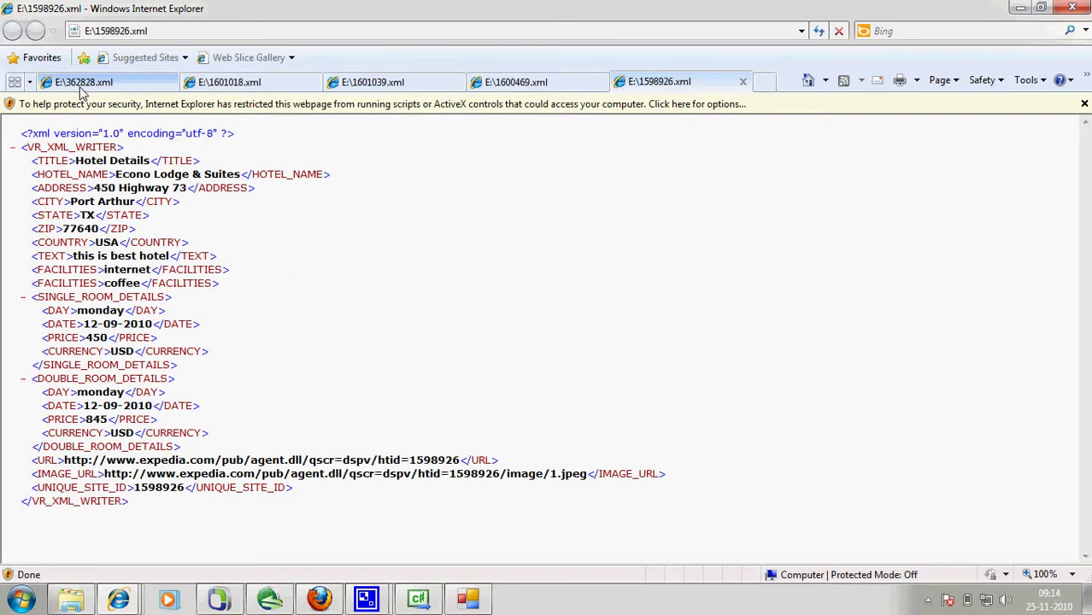
Examine the hotel name in each generated XML file, from 362828.xml through 1598926.xml
click(87, 89)
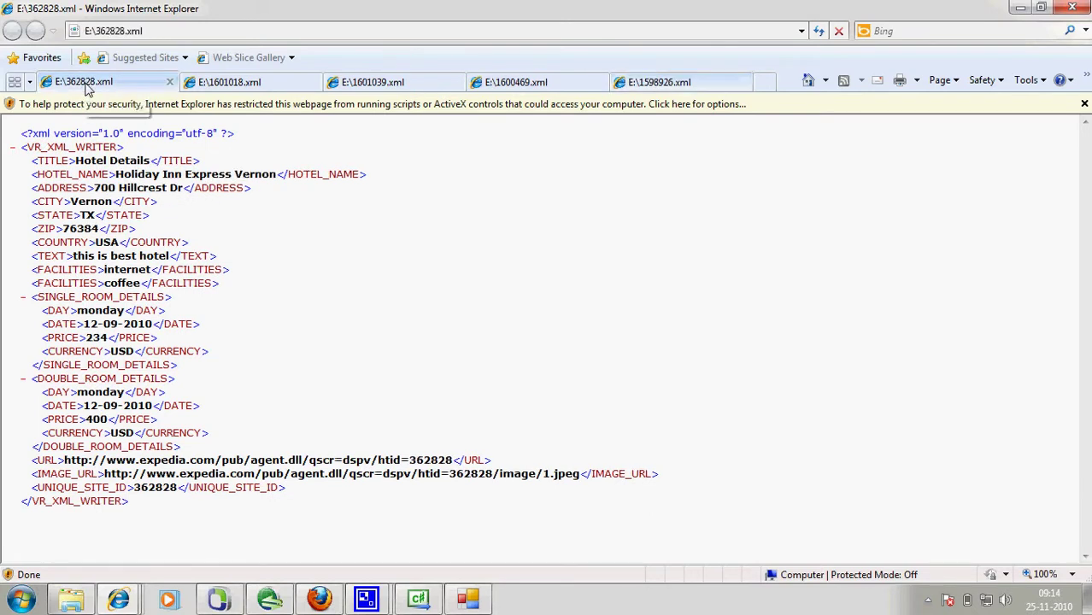
drag(116, 175, 275, 175)
click(236, 85)
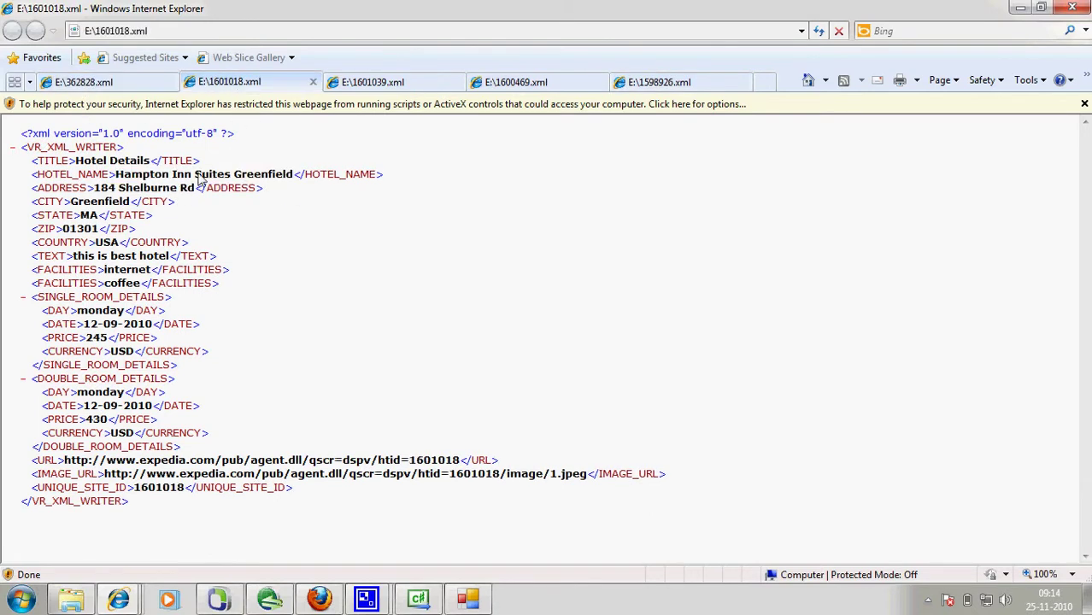
drag(116, 174, 292, 175)
click(336, 87)
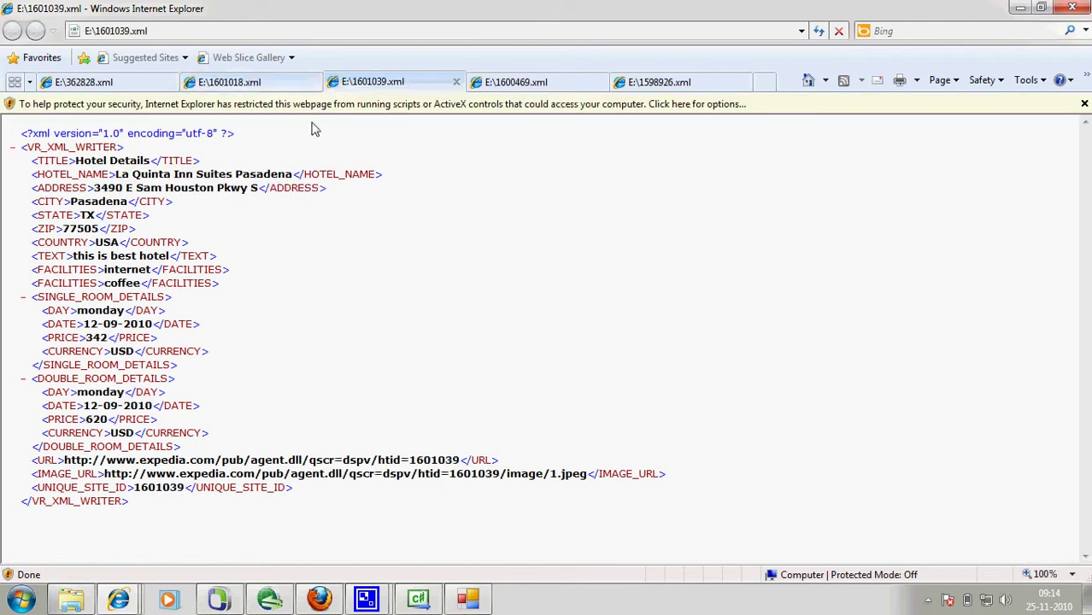
drag(132, 174, 233, 175)
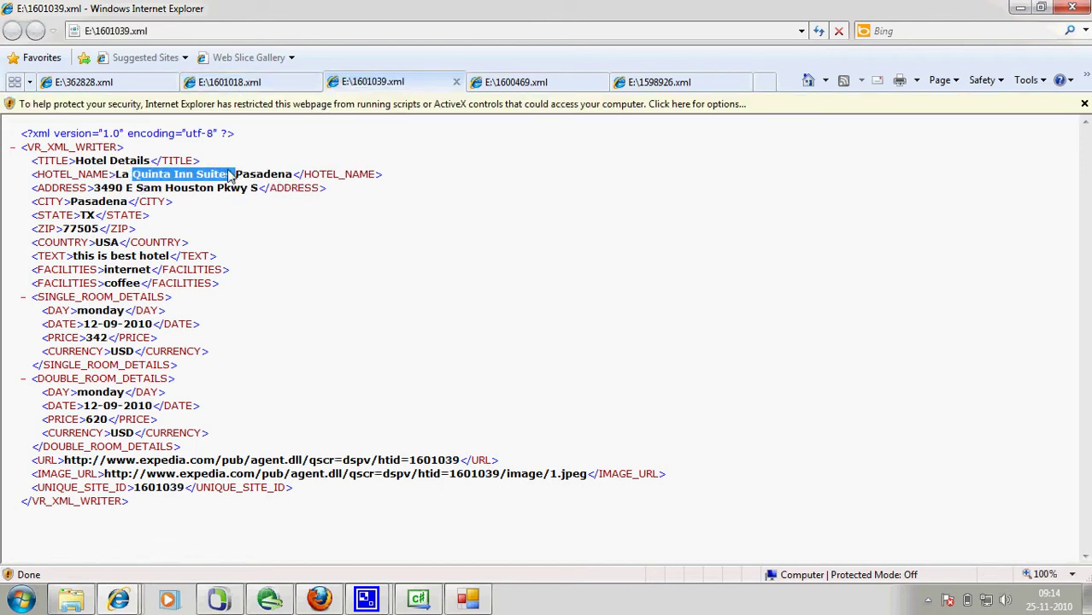
click(517, 82)
drag(130, 180, 239, 180)
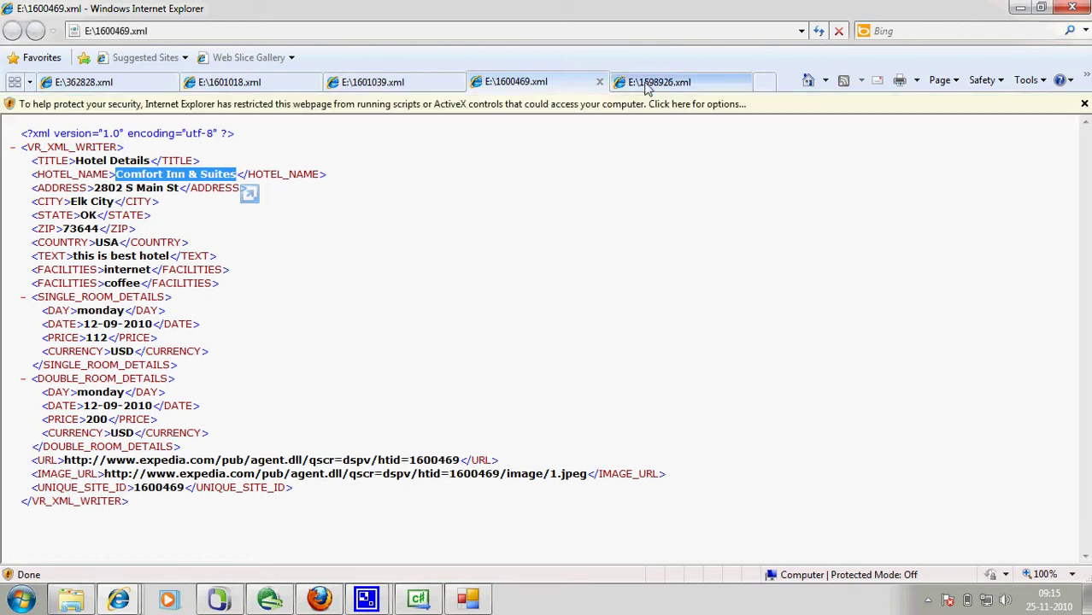
click(656, 82)
drag(117, 174, 213, 193)
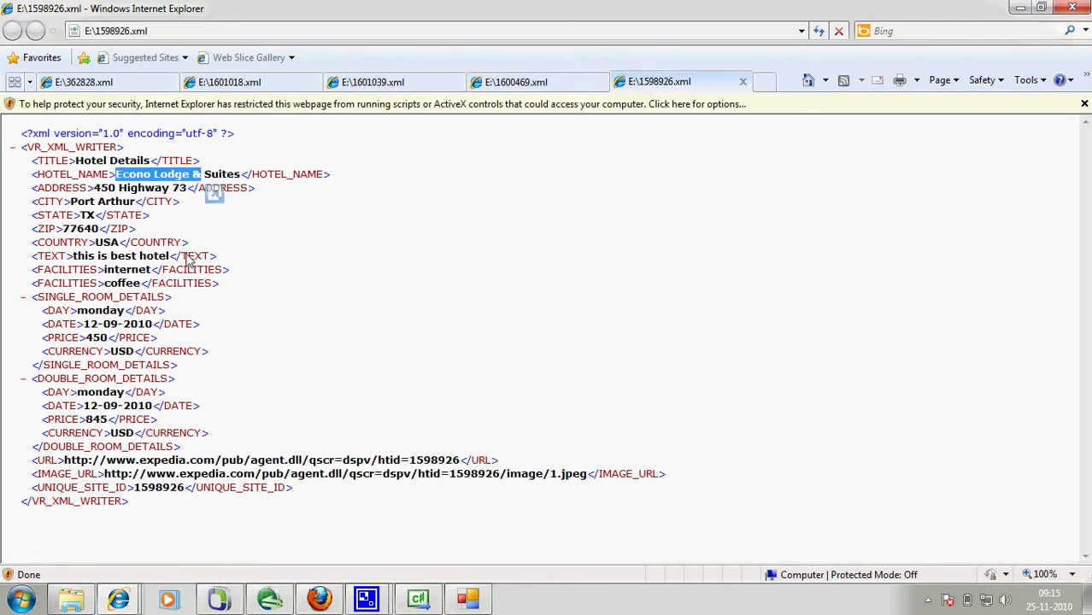
click(214, 192)
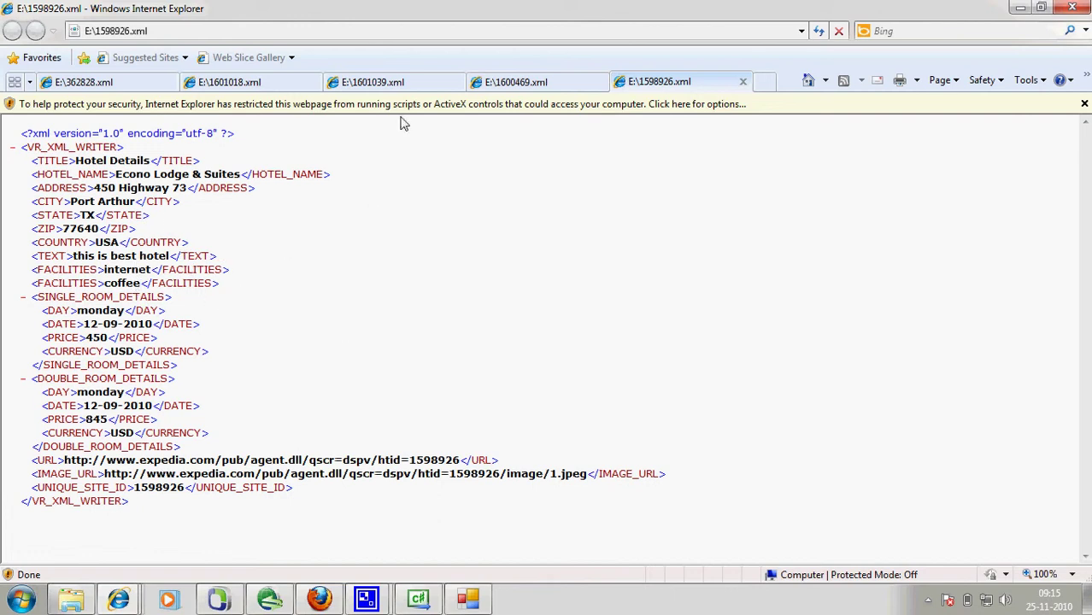
Look back through the open XML files to 362828.xml and return to 1598926.xml, comparing their hotel details
click(517, 82)
click(384, 83)
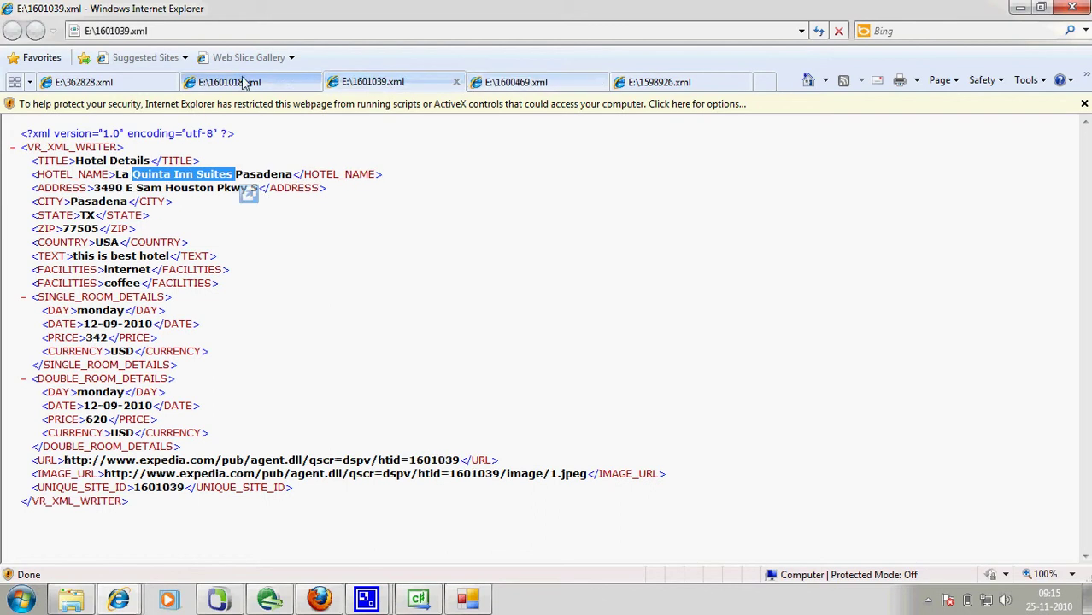
click(247, 82)
click(85, 82)
click(282, 83)
click(334, 84)
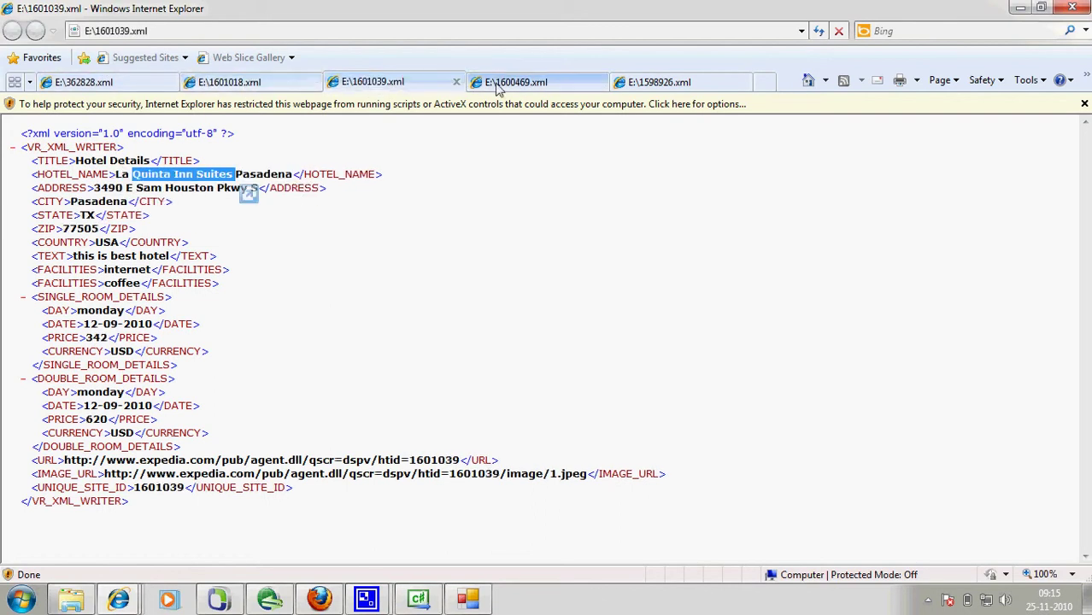
click(502, 86)
click(663, 84)
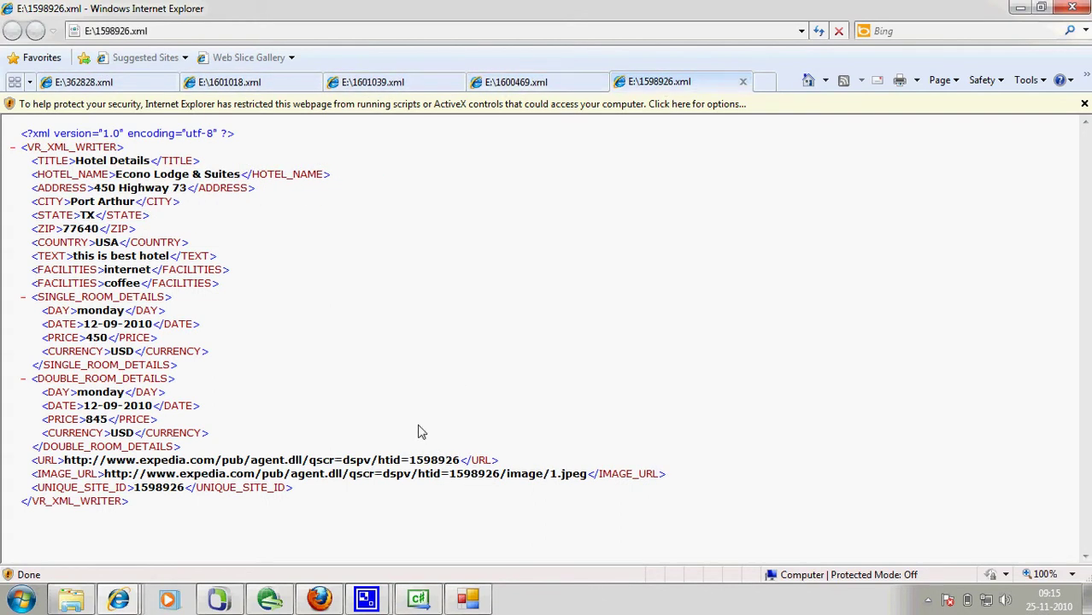
Switch to the vRathee XML generator, review its single-hotel form and CSV to XML page, and close the application
click(467, 598)
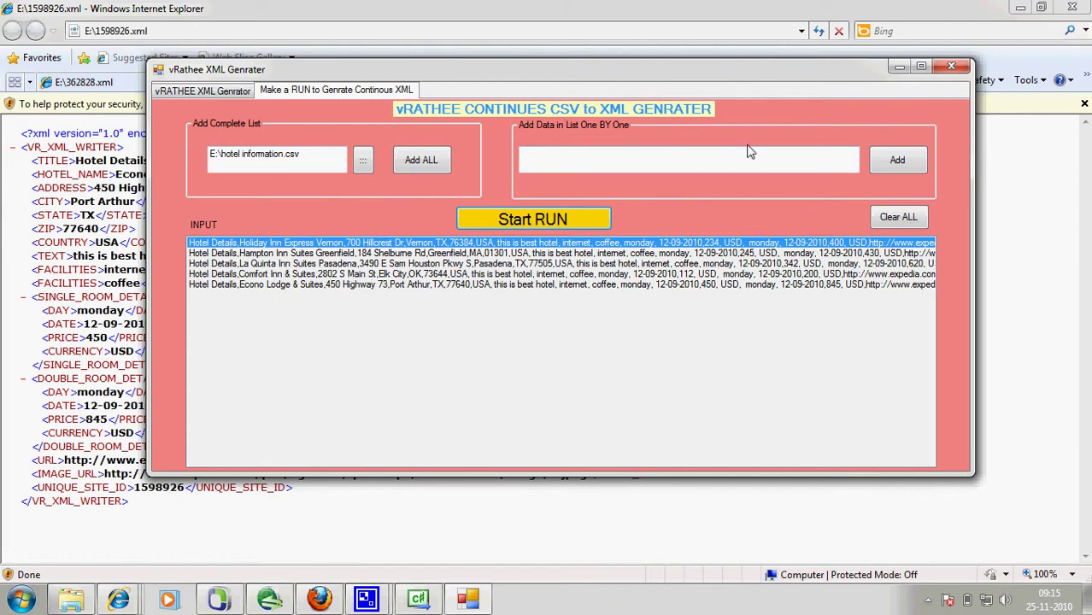
click(202, 92)
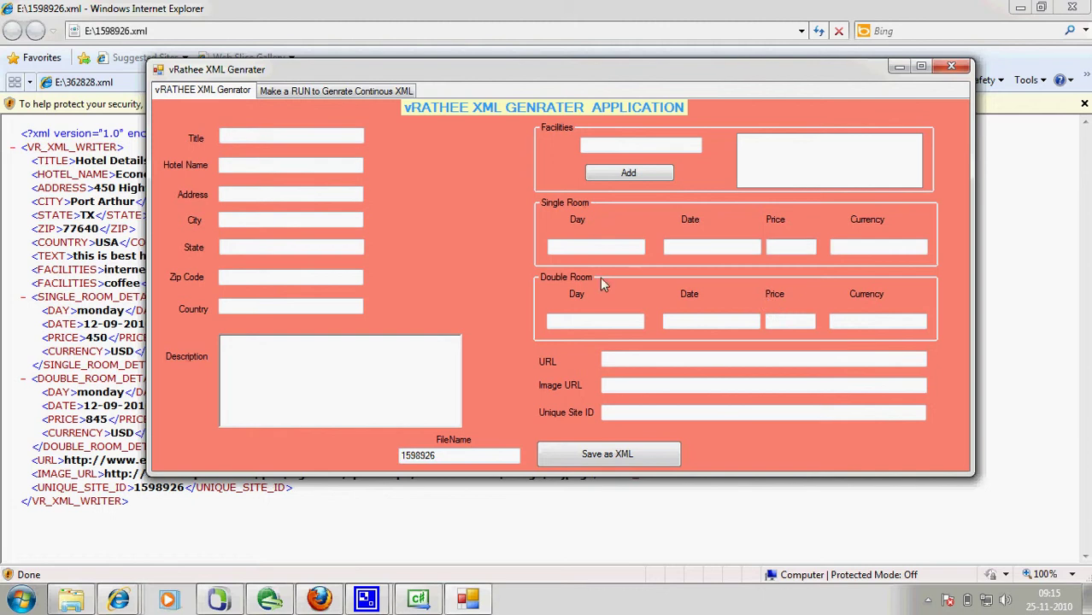
click(350, 93)
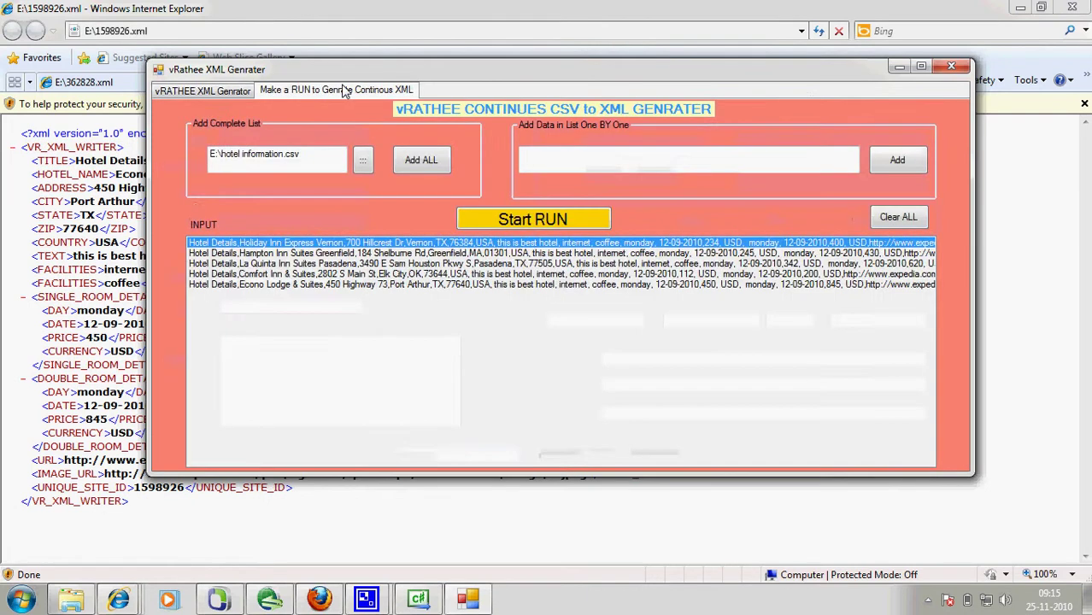
click(963, 71)
Close Internet Explorer with all its XML tabs and the Local Disk (E:) window
click(1072, 8)
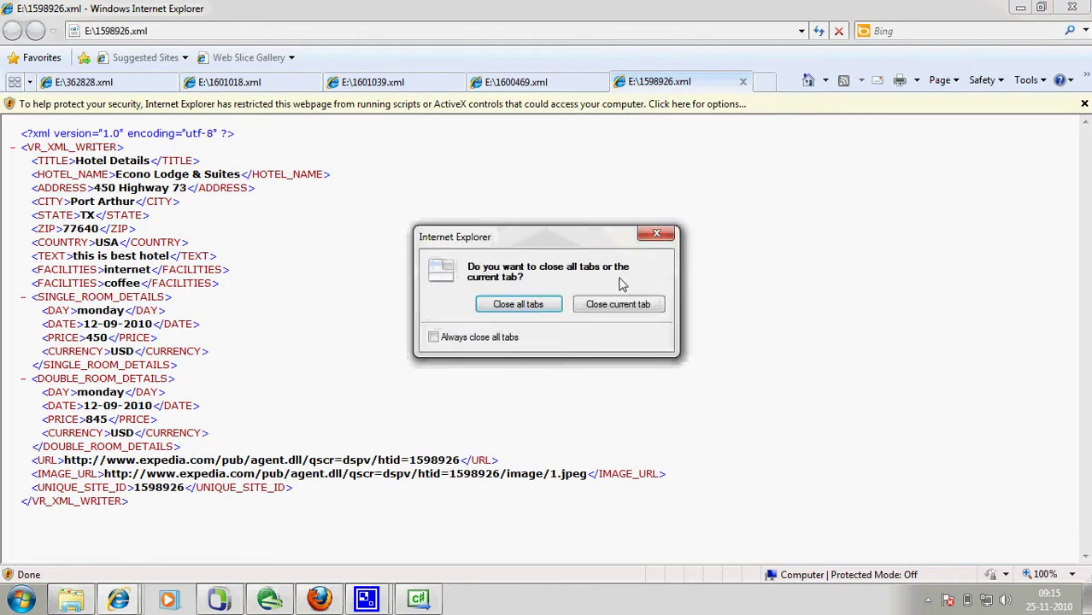
click(517, 305)
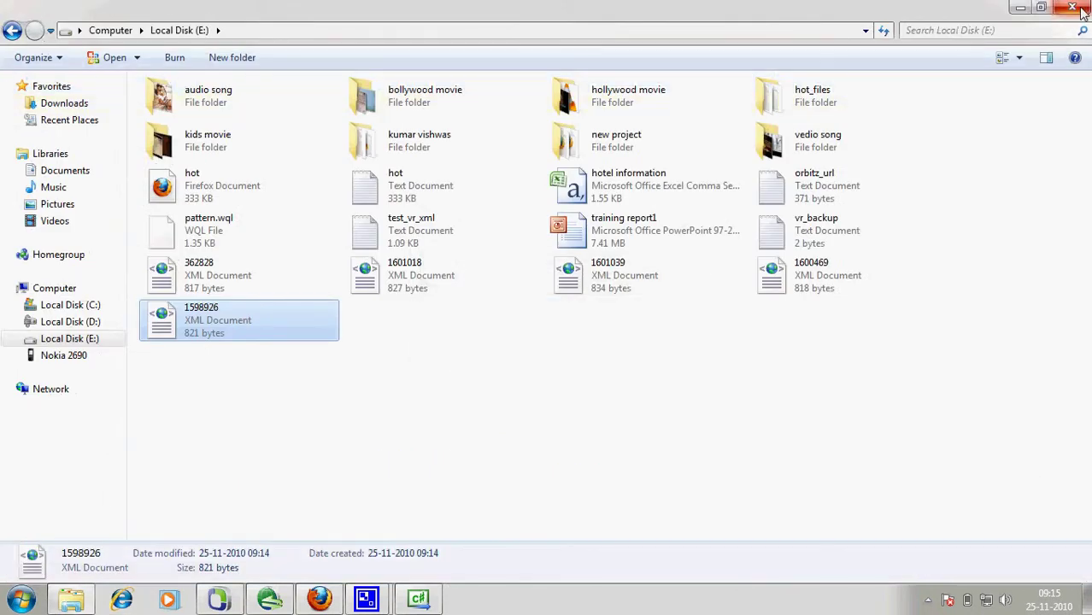
click(1079, 8)
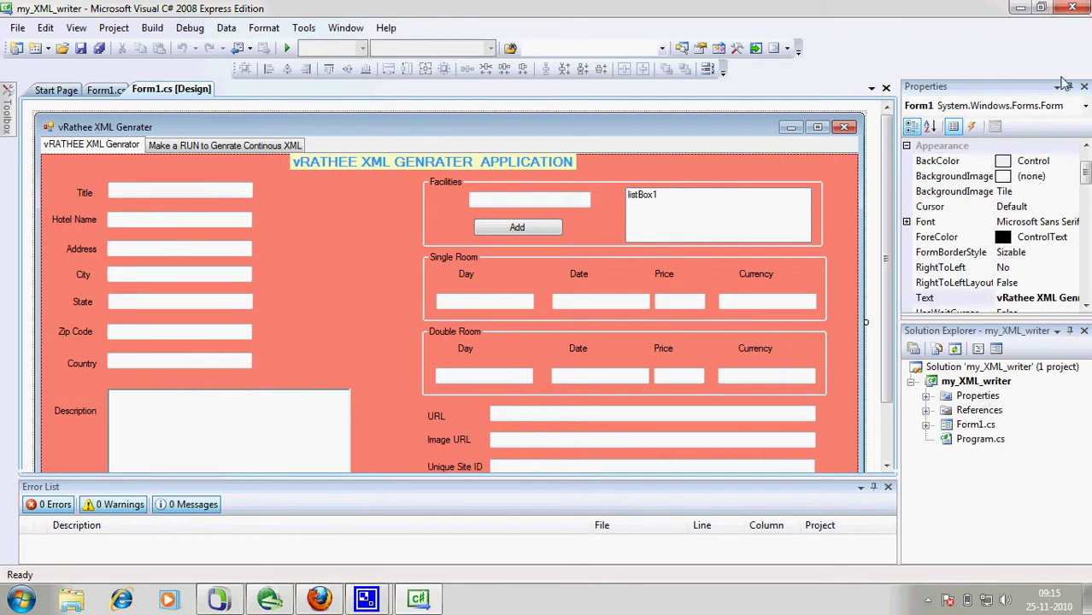
Close the my_XML_writer project in Visual C# 2008 Express Edition and start quitting Firefox
click(1072, 8)
click(1083, 8)
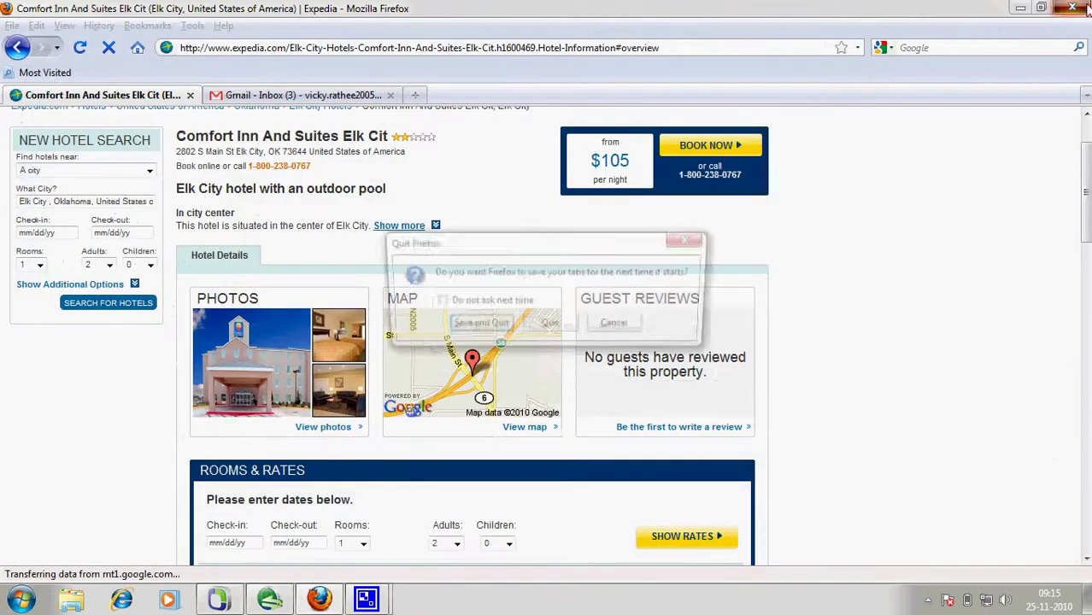